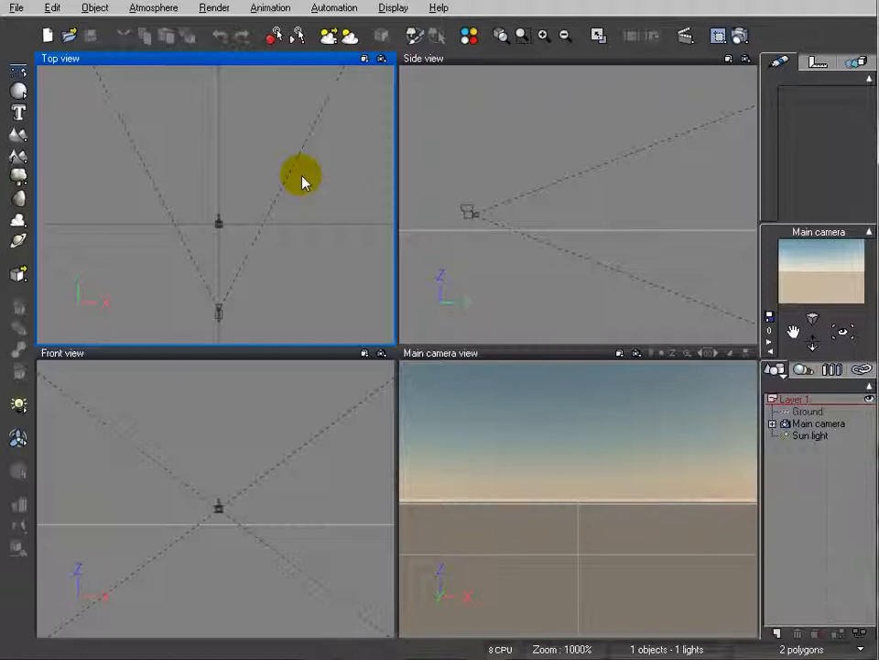
Create a sphere and place it on the ground in front of the camera, left of centre
right_click_drag(242, 136, 247, 162)
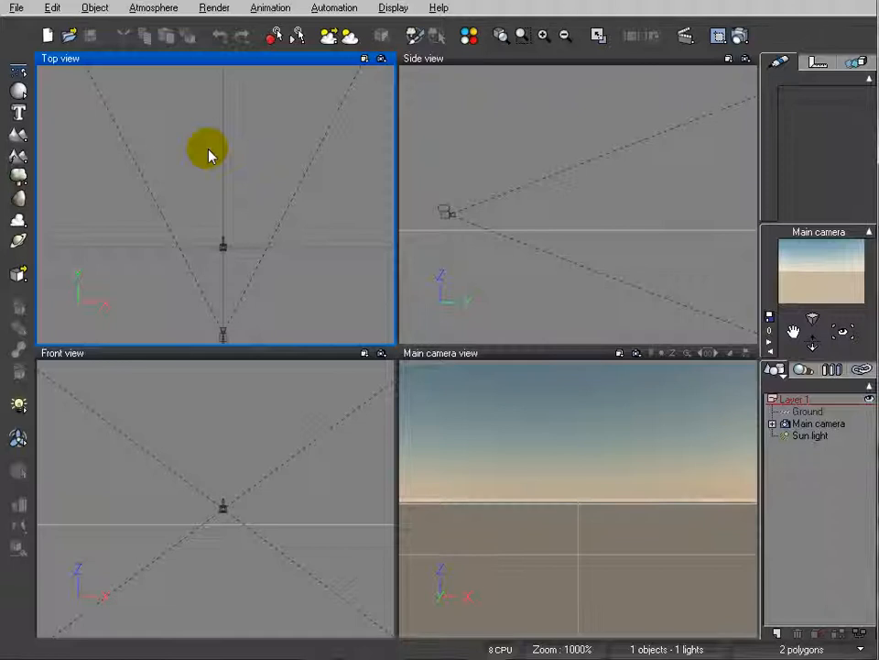
left_click(18, 91)
left_click_drag(228, 193, 193, 167)
left_click_drag(619, 188, 631, 197)
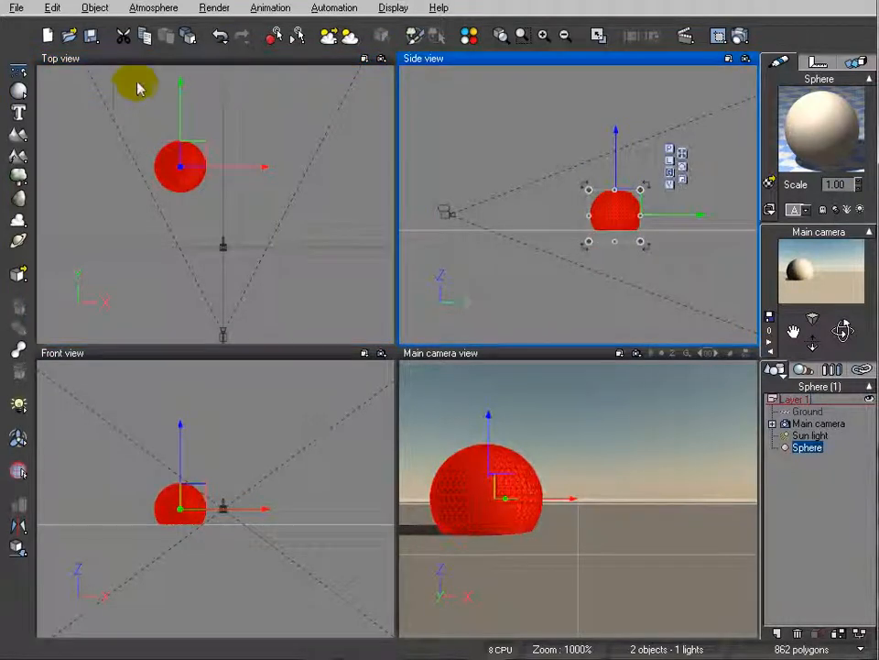
Add a second sphere, stretch it horizontally along X and rest it above and to the right of the first
left_click(18, 91)
left_click_drag(243, 200, 232, 153)
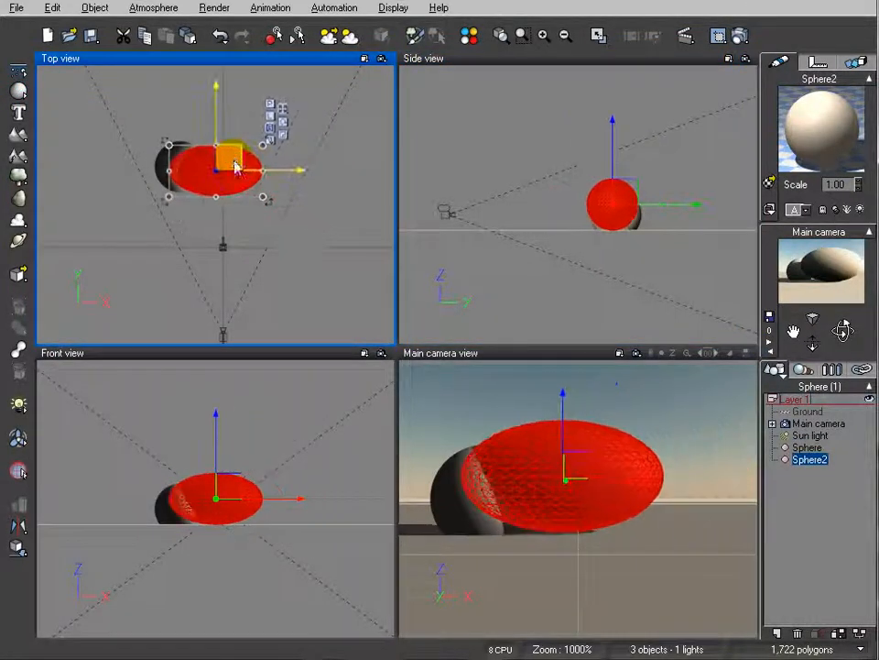
left_click_drag(632, 188, 632, 173)
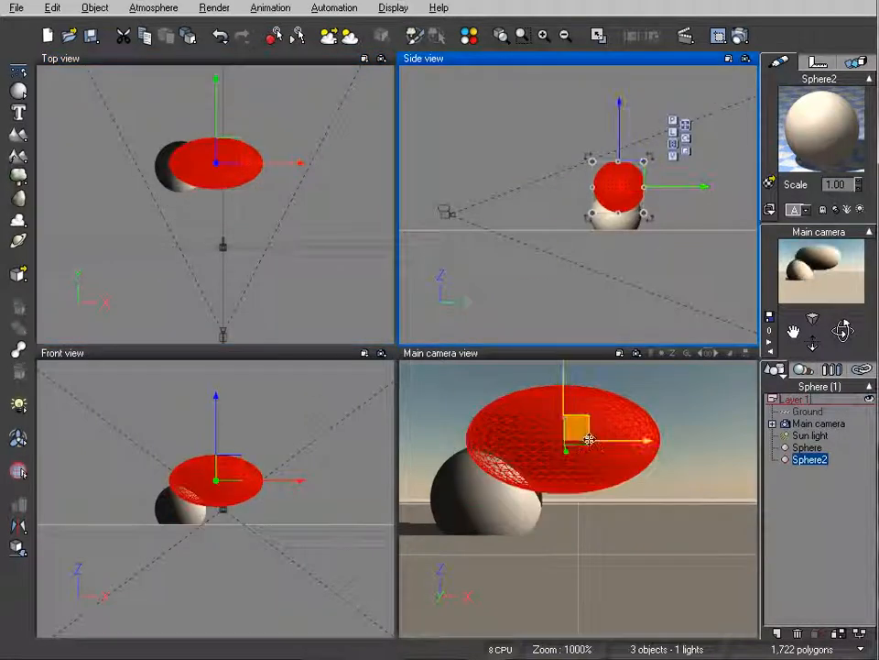
Add a third sphere, stretch it vertically and stand it on the ground at the right end of the second sphere
left_click(18, 89)
left_click_drag(225, 190, 262, 163)
left_click_drag(616, 178, 617, 119)
left_click_drag(633, 158, 634, 196)
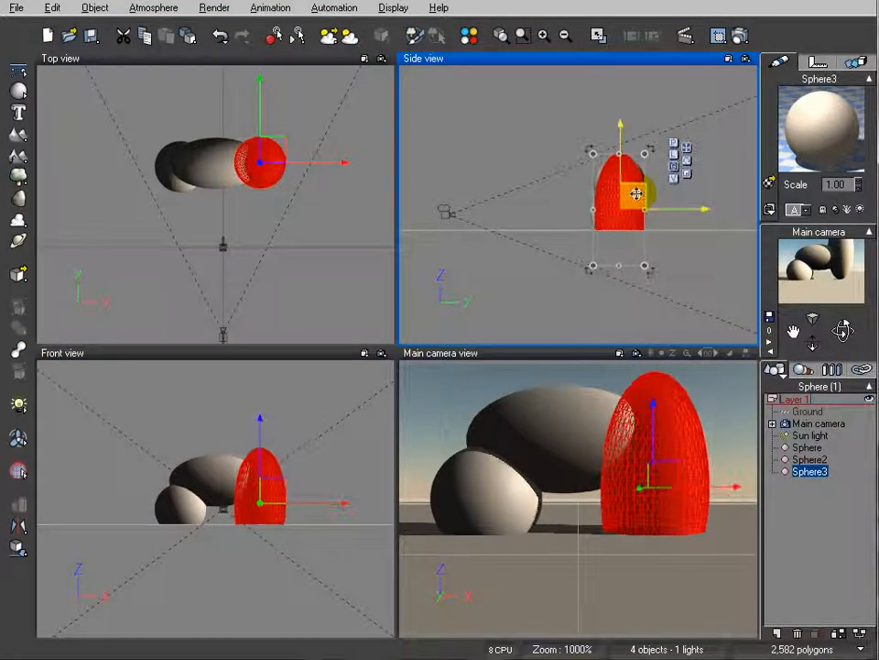
Add a fourth sphere, stretch it horizontally and set it on top of the group, above the first sphere
left_click(18, 89)
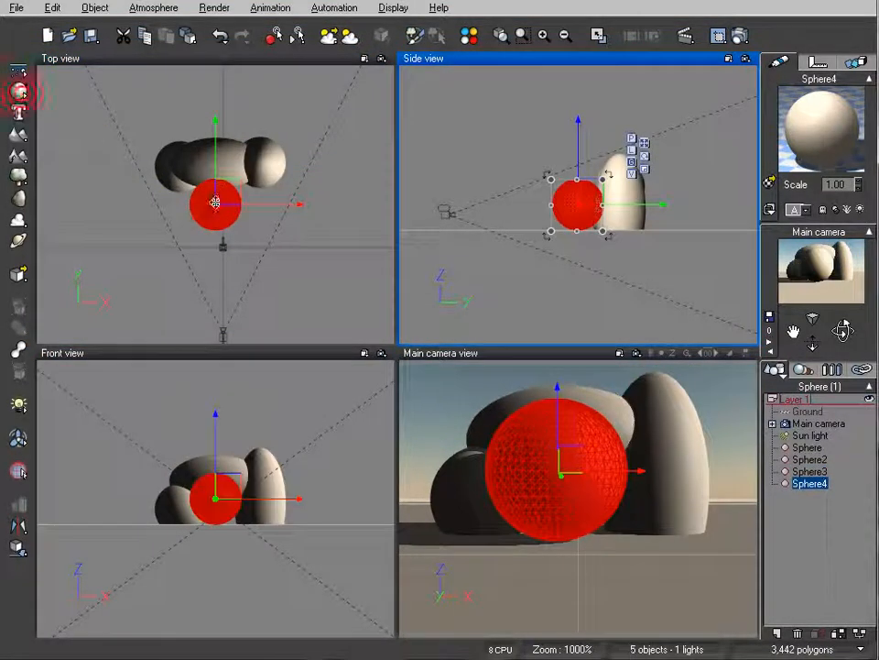
left_click(226, 193)
left_click_drag(192, 197, 190, 161)
left_click_drag(633, 193, 634, 153)
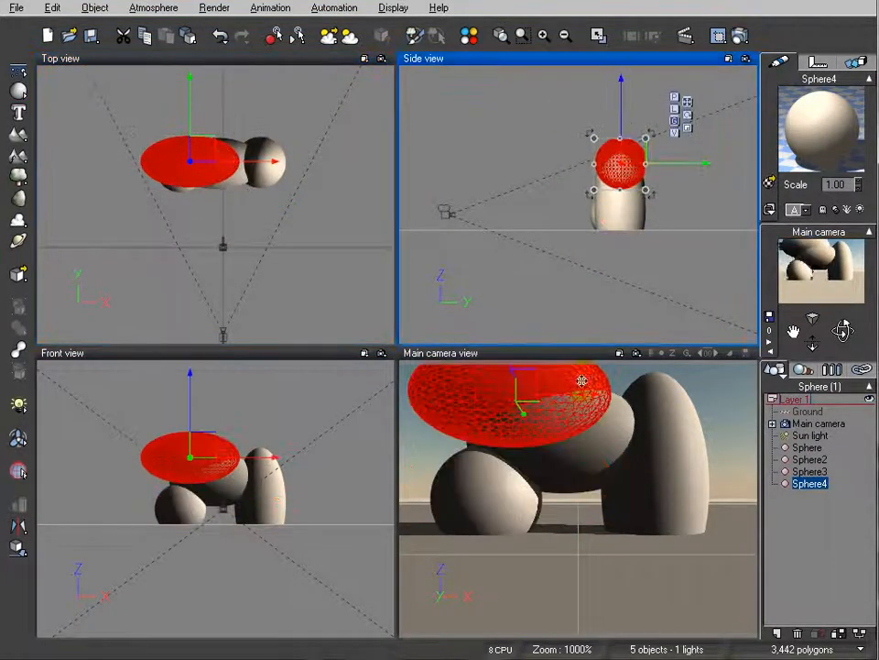
Adjust the main camera to frame the whole sphere group and shift Sphere4 slightly up and further left
left_click(818, 423)
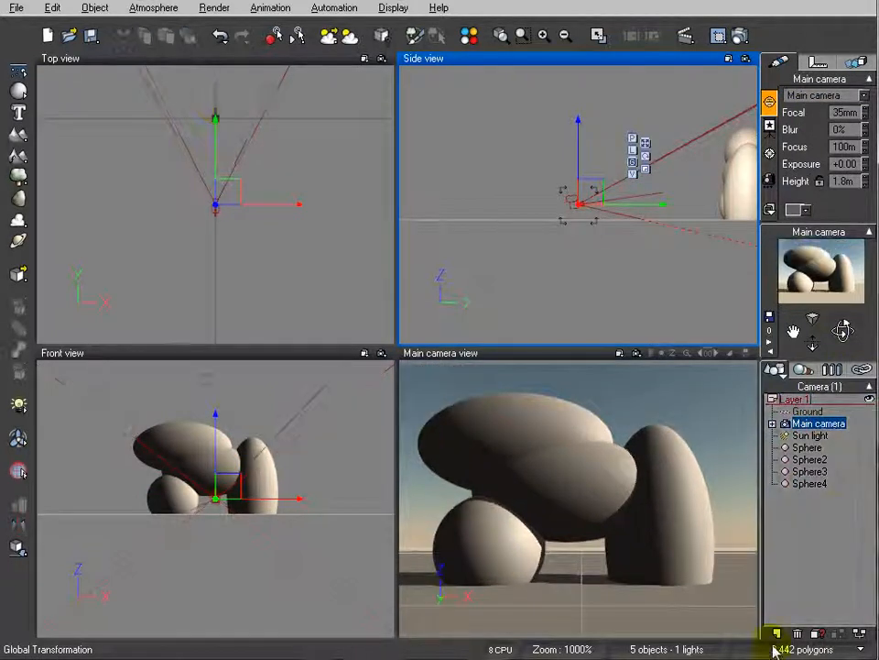
left_click(824, 484)
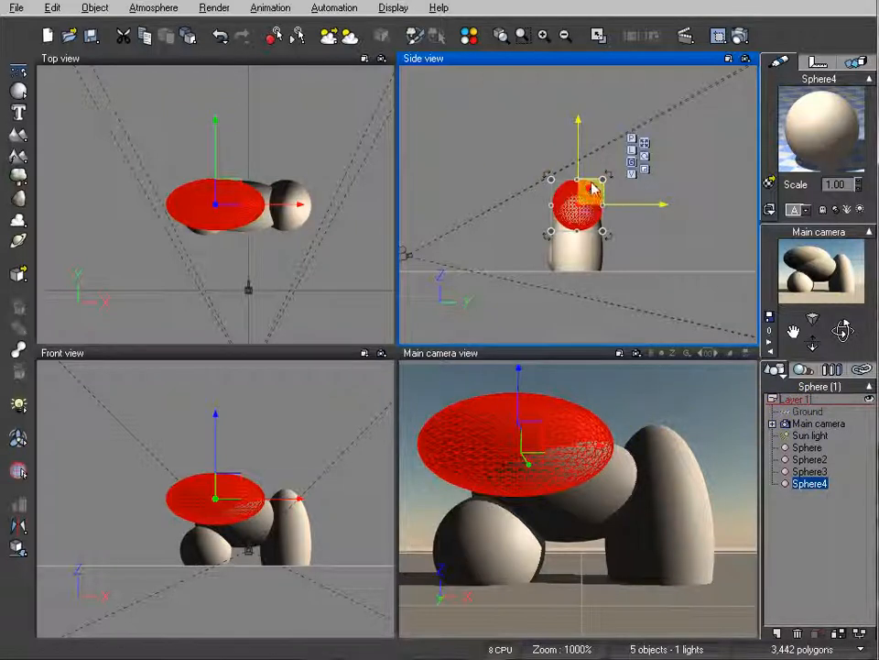
left_click_drag(590, 179, 587, 171)
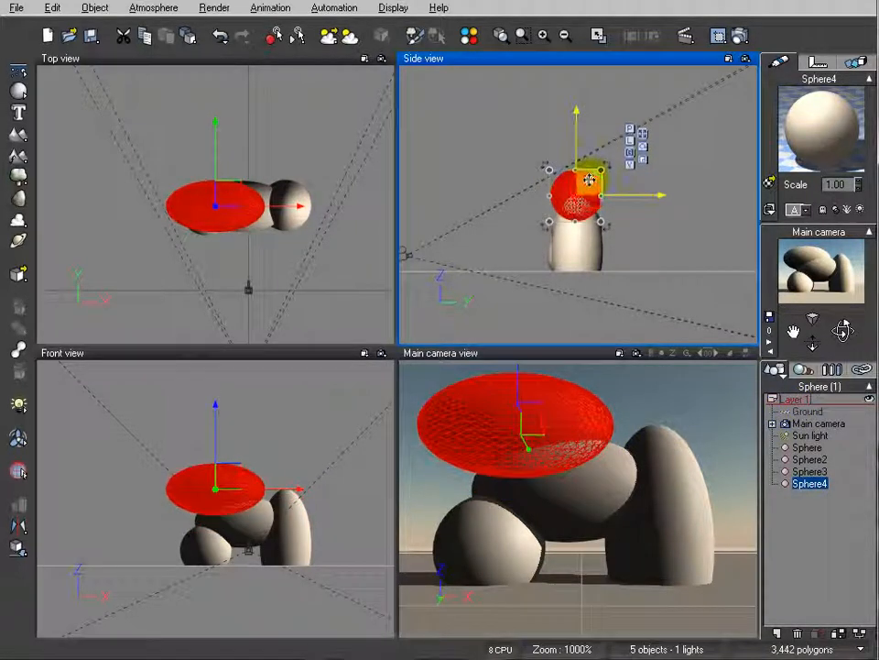
left_click(236, 192)
left_click_drag(235, 192, 220, 192)
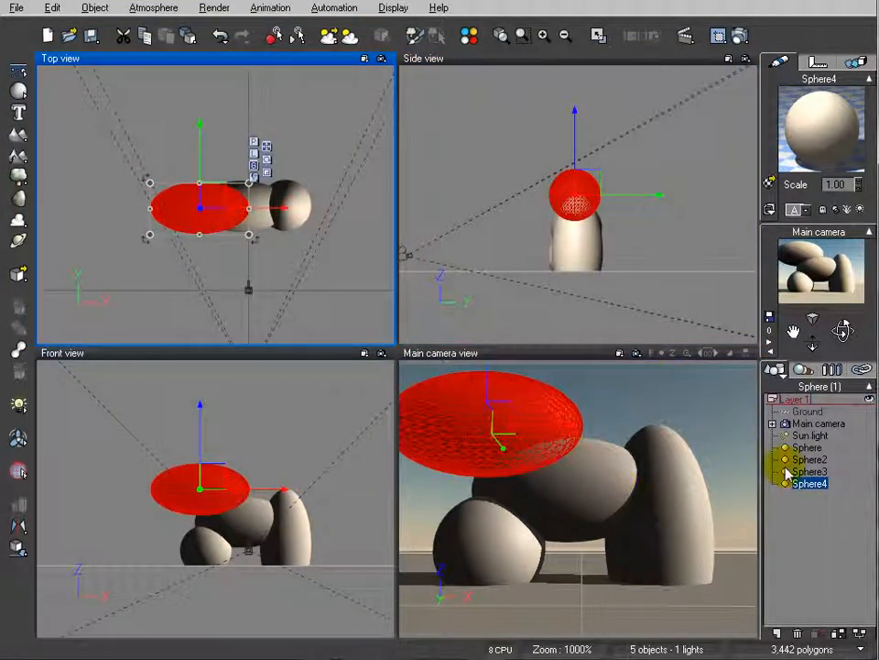
Select all four spheres and combine them into a metablob object
left_click(804, 447)
left_click(809, 484, "shift")
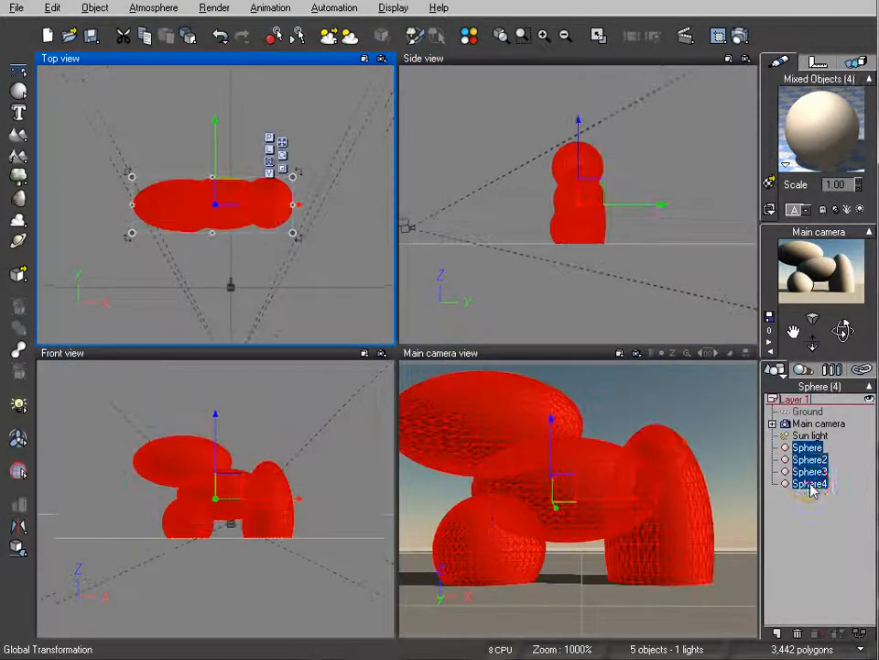
left_click(17, 349)
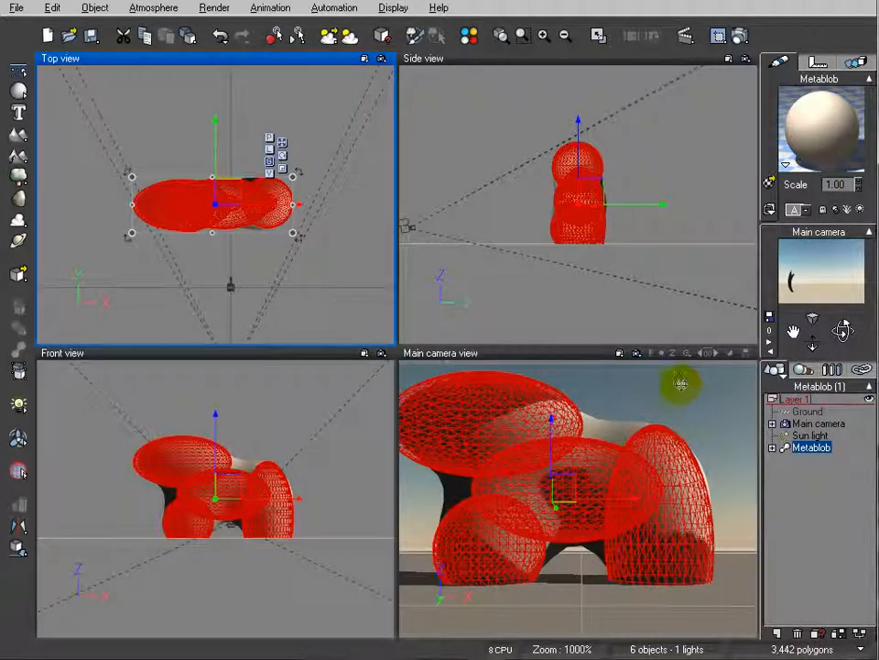
Bake the metablob to polygons at a fairly low bake quality, with about 2048 estimated polygons
left_click(94, 8)
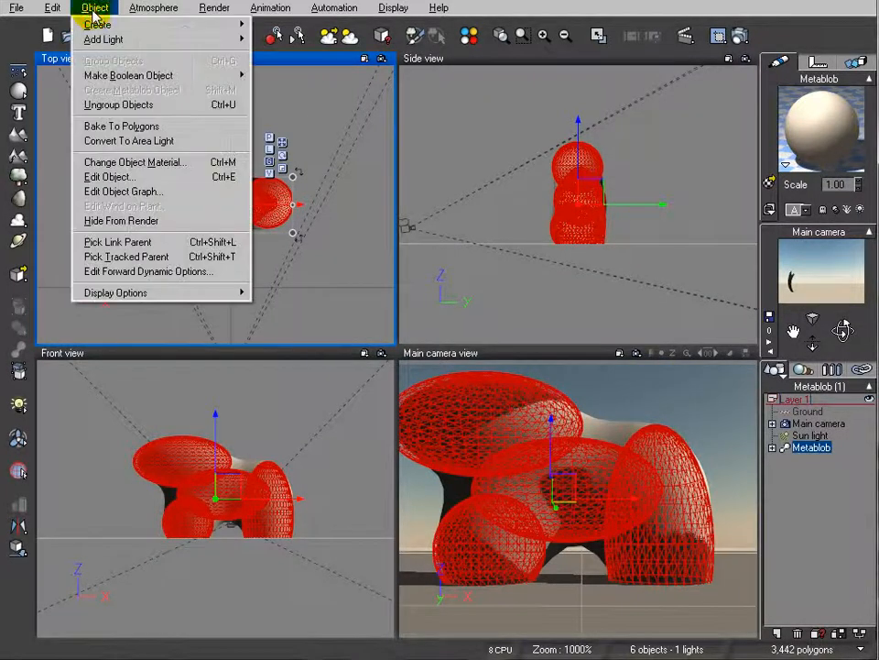
left_click(147, 126)
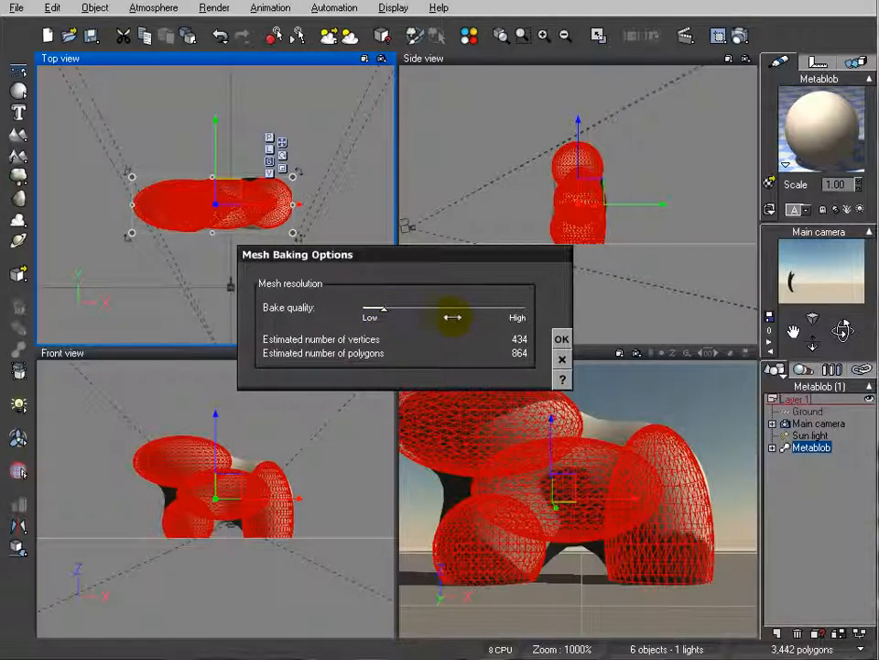
left_click_drag(383, 313, 534, 306)
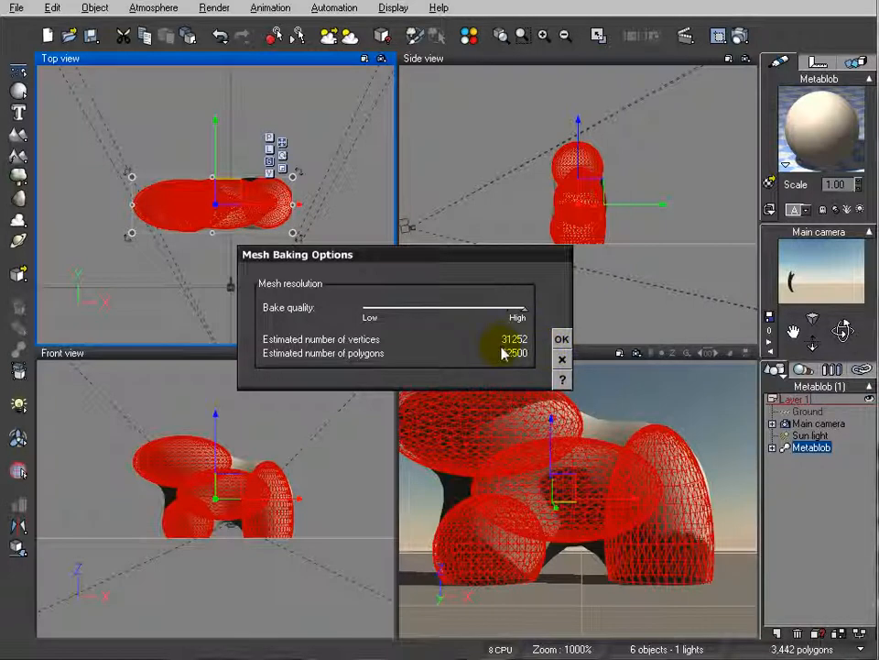
left_click_drag(524, 308, 378, 306)
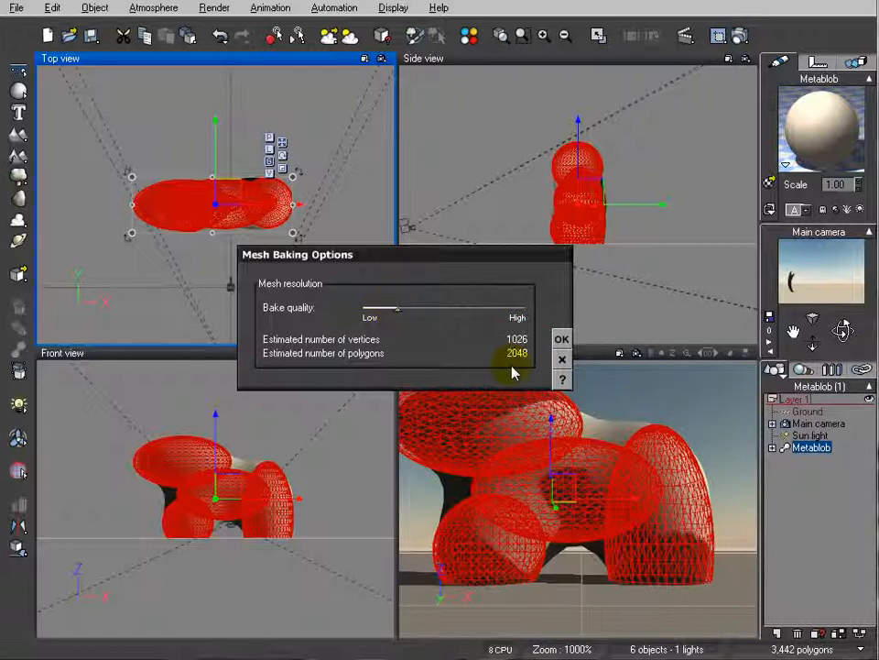
left_click(561, 339)
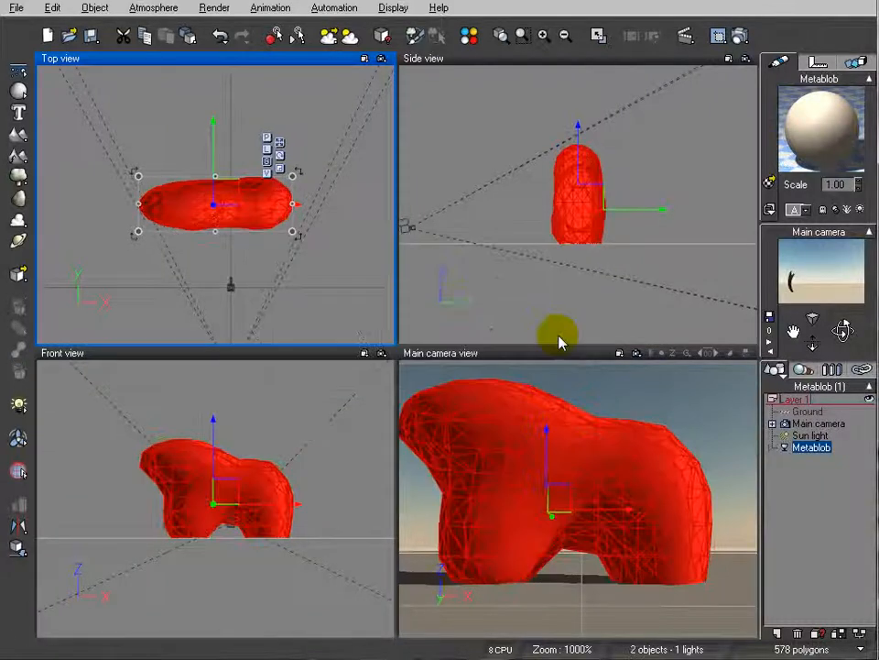
Render the baked mesh to screen at Preview quality and 640x480, inspect it and close the render display
left_click(742, 35)
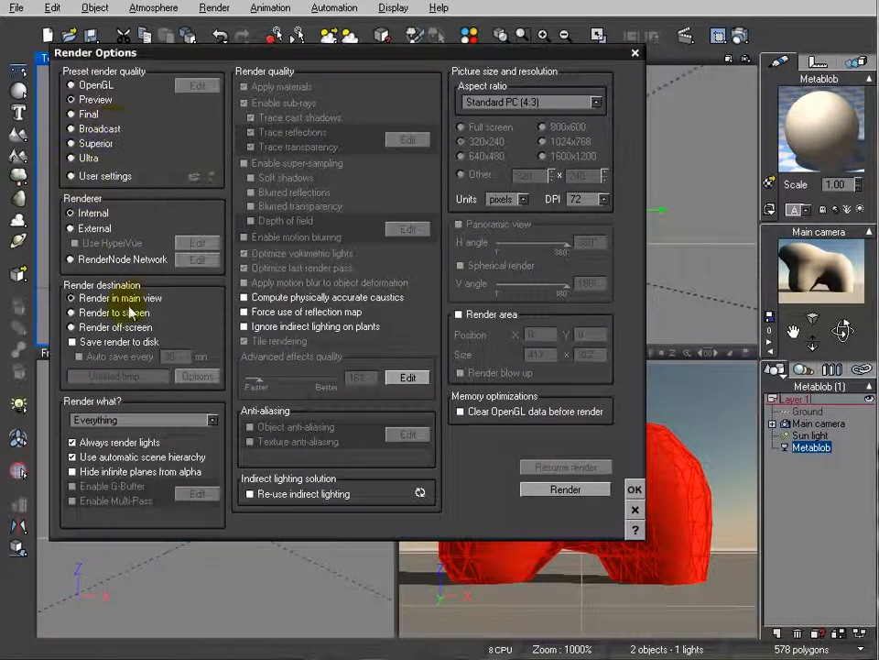
left_click(568, 489)
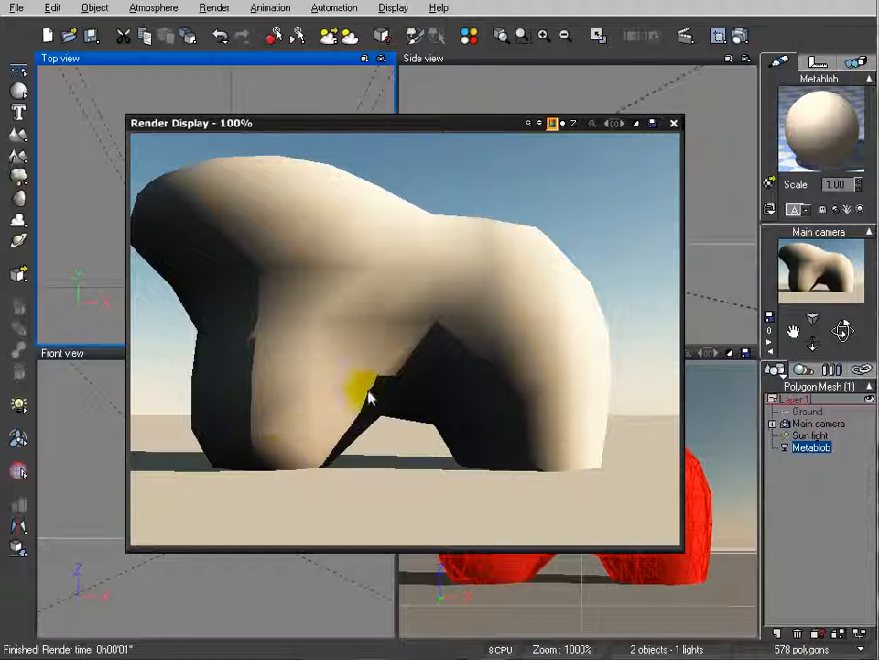
left_click(674, 123)
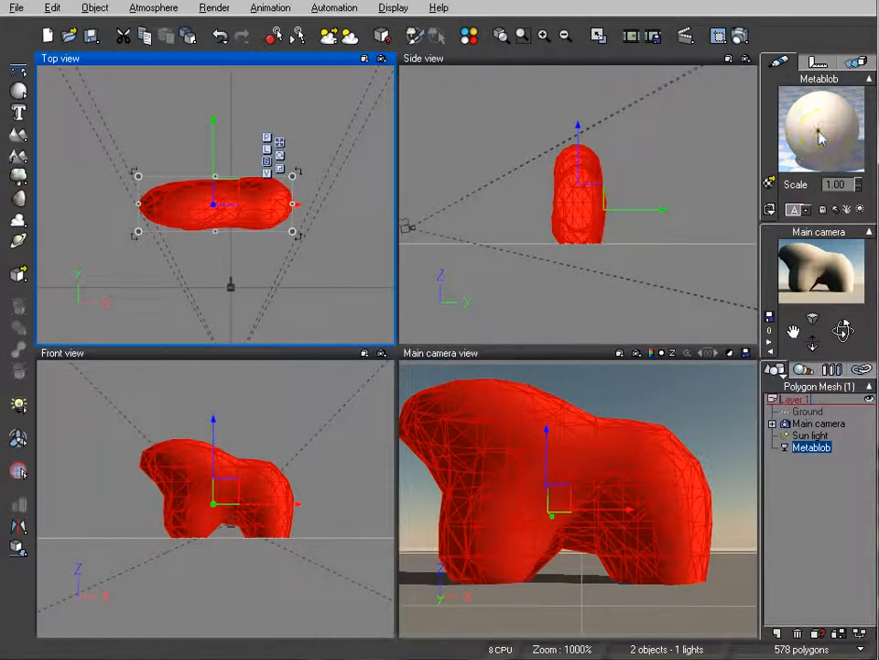
Set the color map of the mesh's Default material to Red brown yellow from the Rocks and Grass collection
double_click(817, 137)
left_click_drag(421, 48, 463, 64)
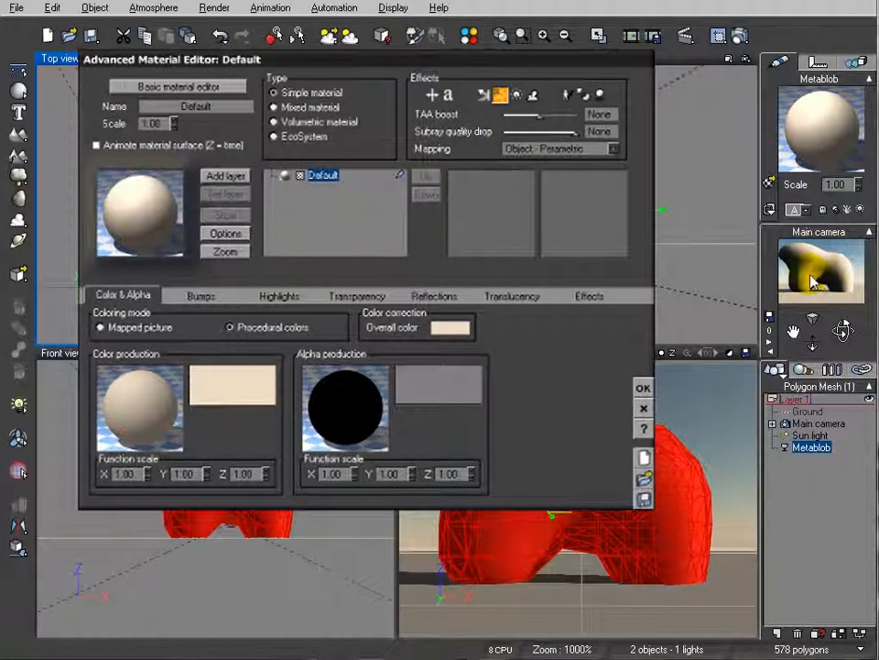
left_click(239, 379)
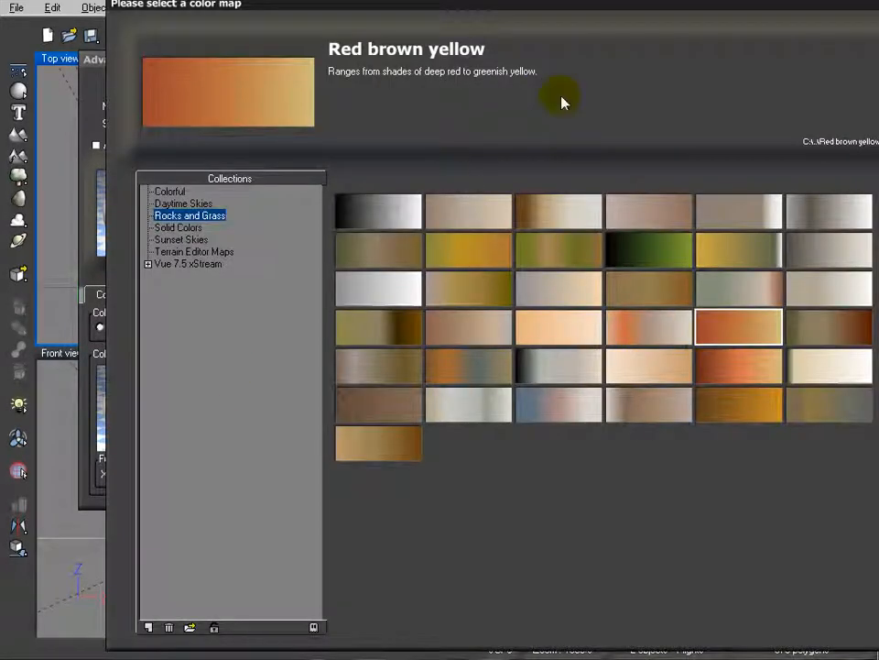
key("Escape")
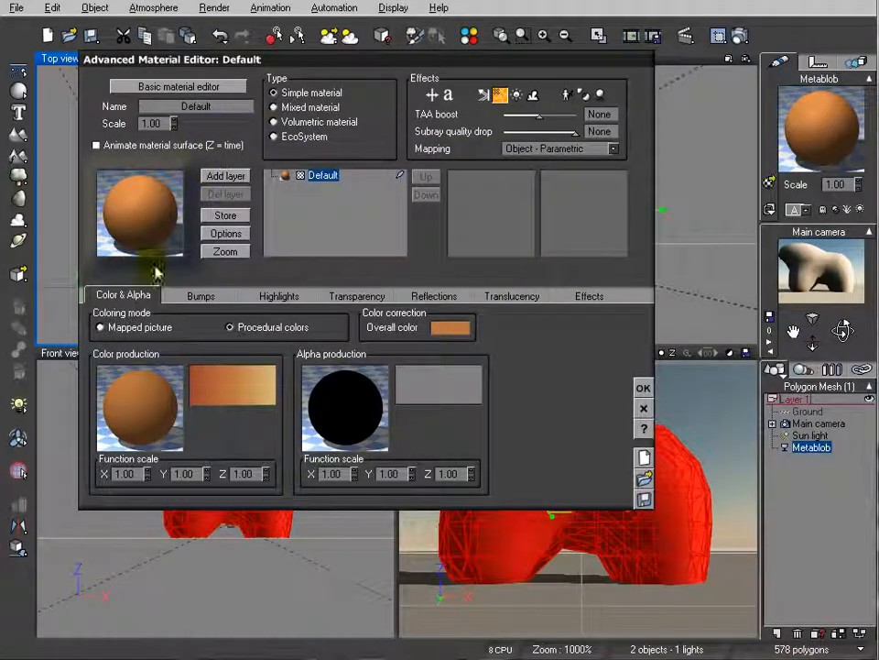
Open the Default material's bump production function for editing in the Function Editor
left_click(200, 296)
left_click_drag(256, 60, 230, 73)
right_click(112, 379)
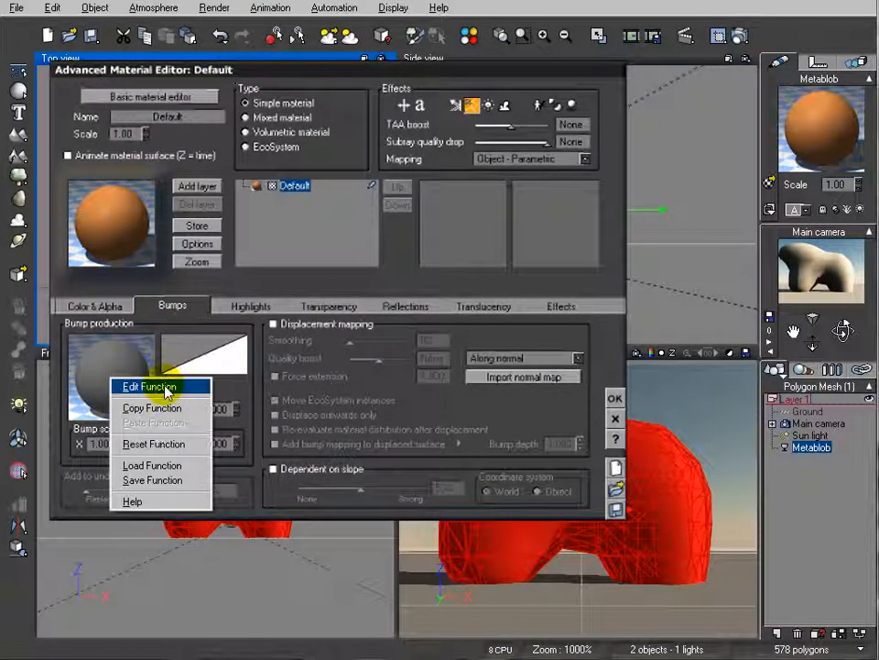
left_click(164, 388)
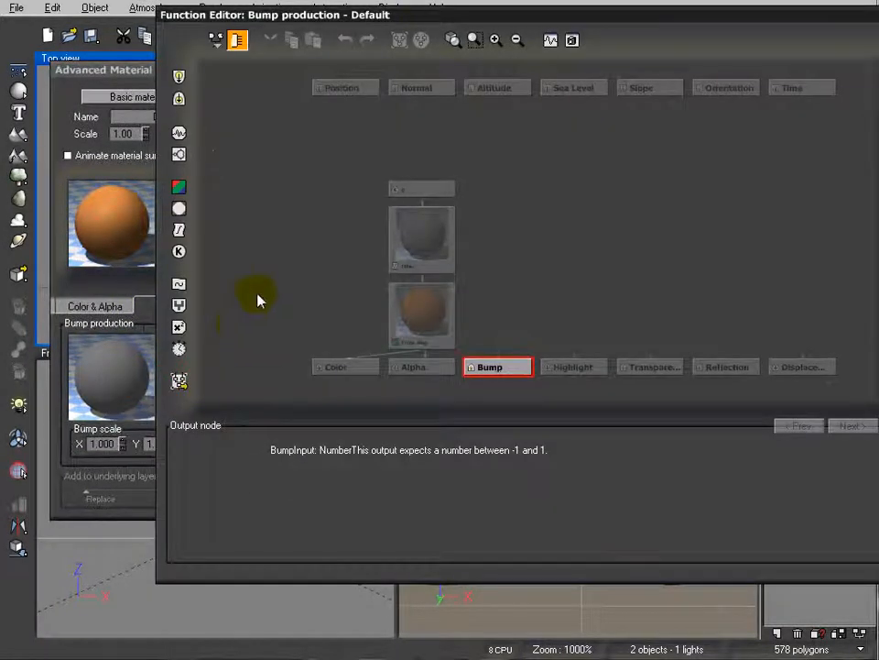
left_click_drag(417, 14, 306, 35)
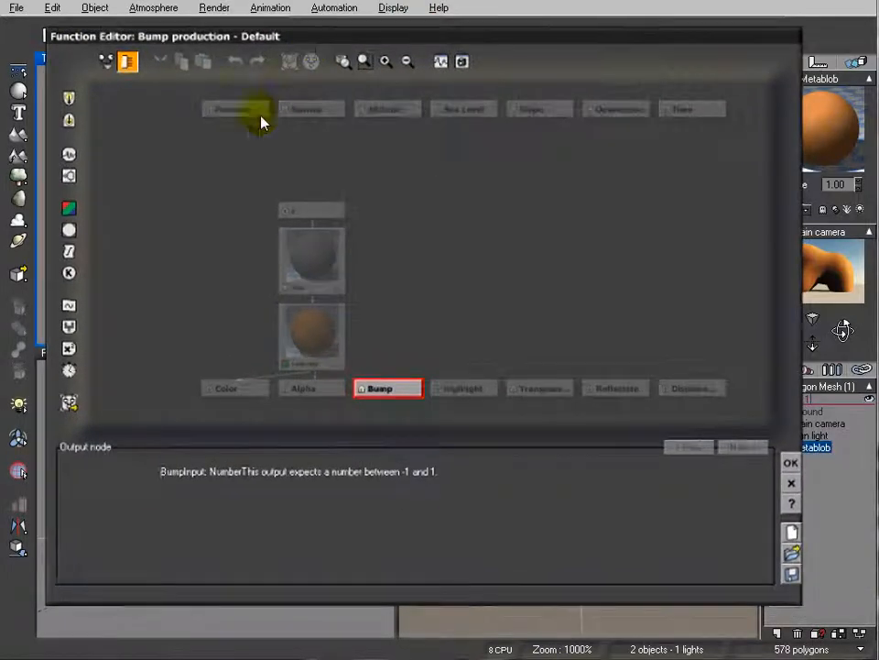
Move the color map, filter and input nodes to the left side of the function graph
left_click(308, 333)
left_click_drag(308, 333, 230, 308)
left_click_drag(310, 245, 225, 231)
left_click_drag(307, 183, 180, 157)
Add a Perlin Value noise node fed by Position and place it just right of the color nodes
left_click(389, 388)
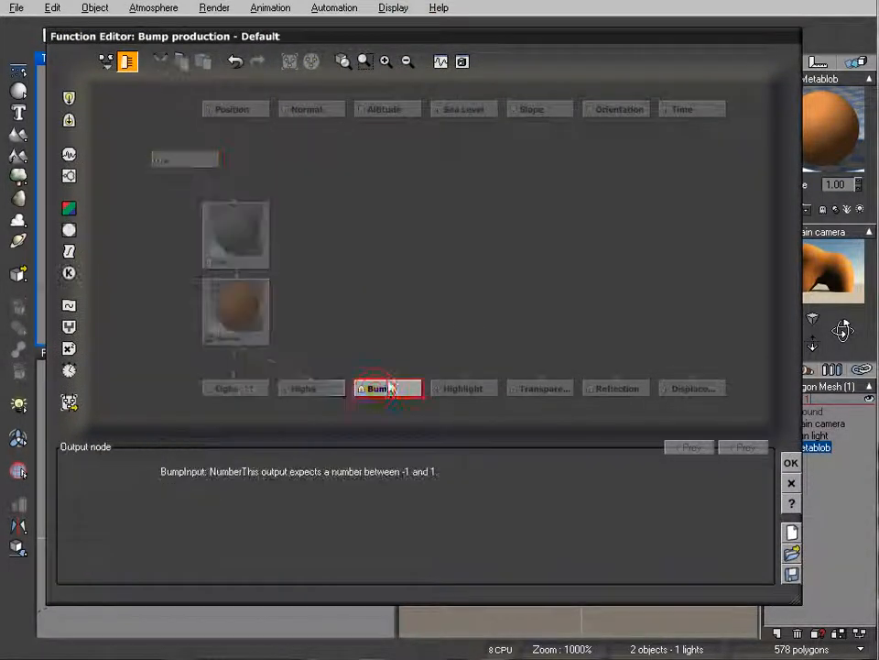
left_click(373, 262)
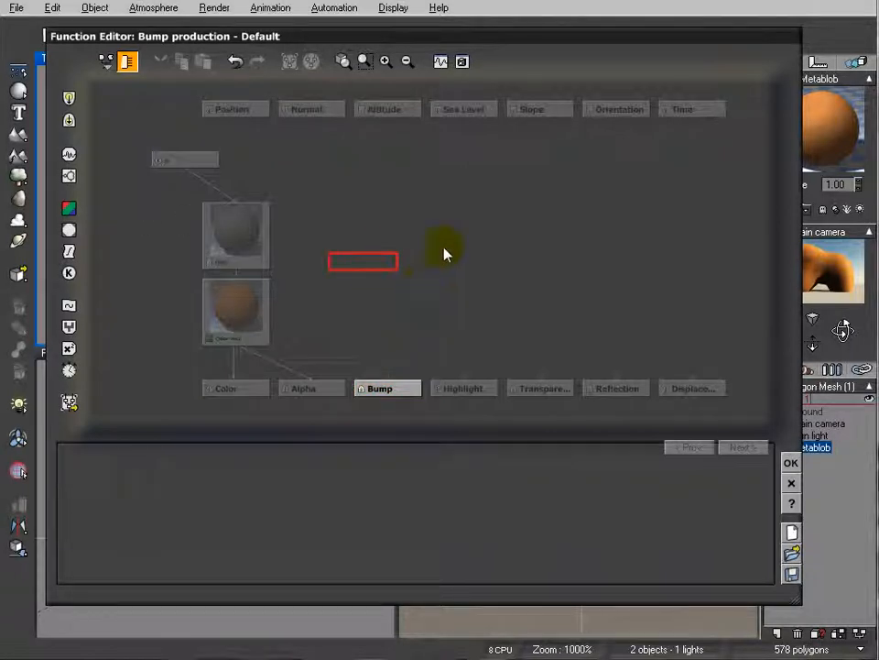
left_click(70, 154)
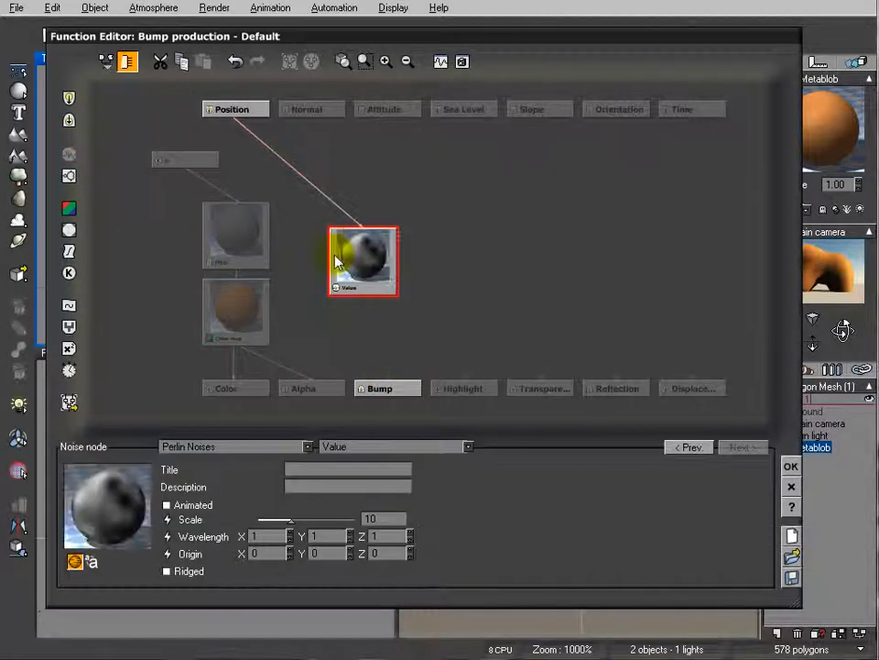
left_click_drag(378, 255, 353, 229)
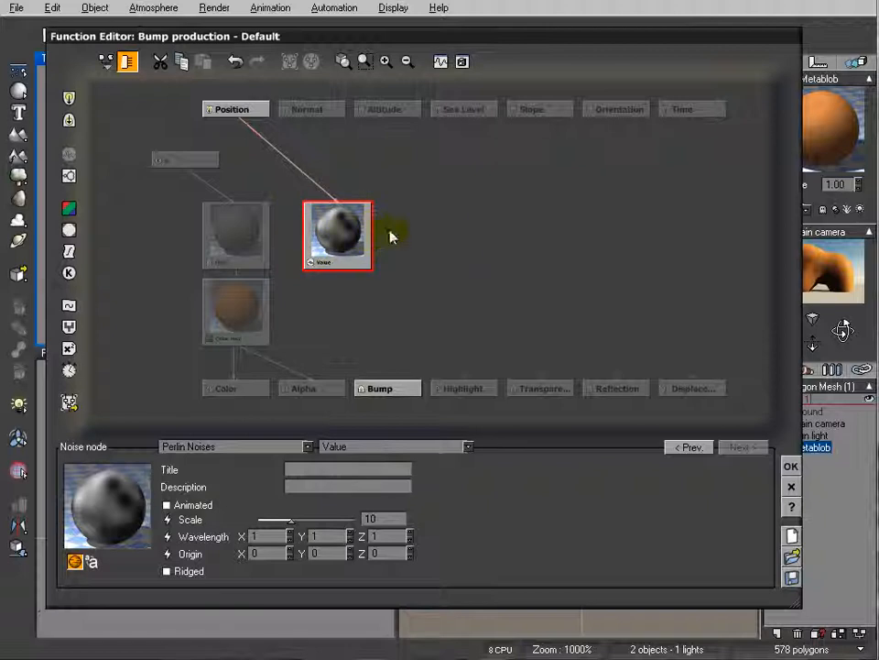
Add a fractal node to the right of the noise node and change its type to Terrain Fractal
left_click(436, 232)
left_click(84, 184)
left_click(419, 242)
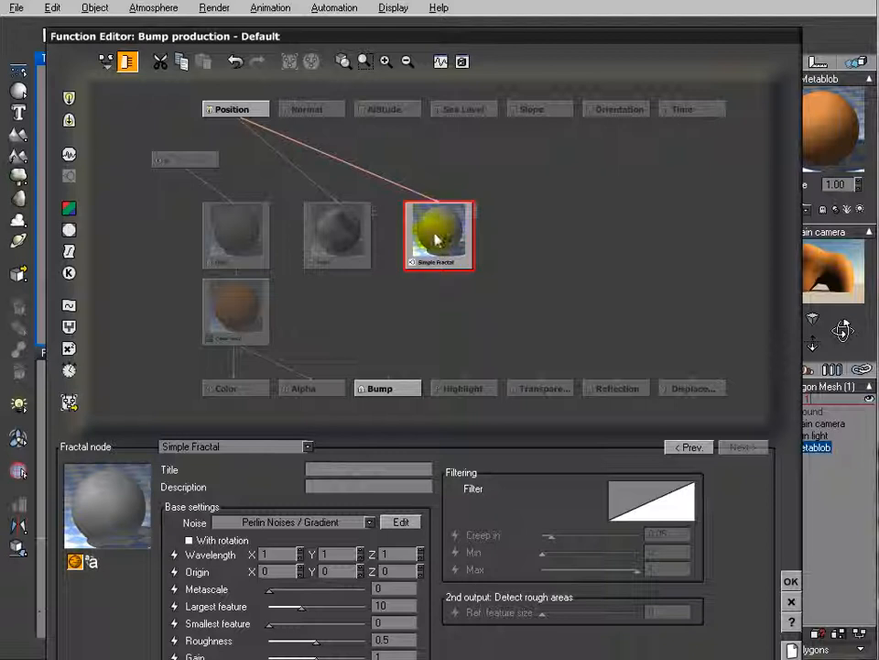
left_click(288, 447)
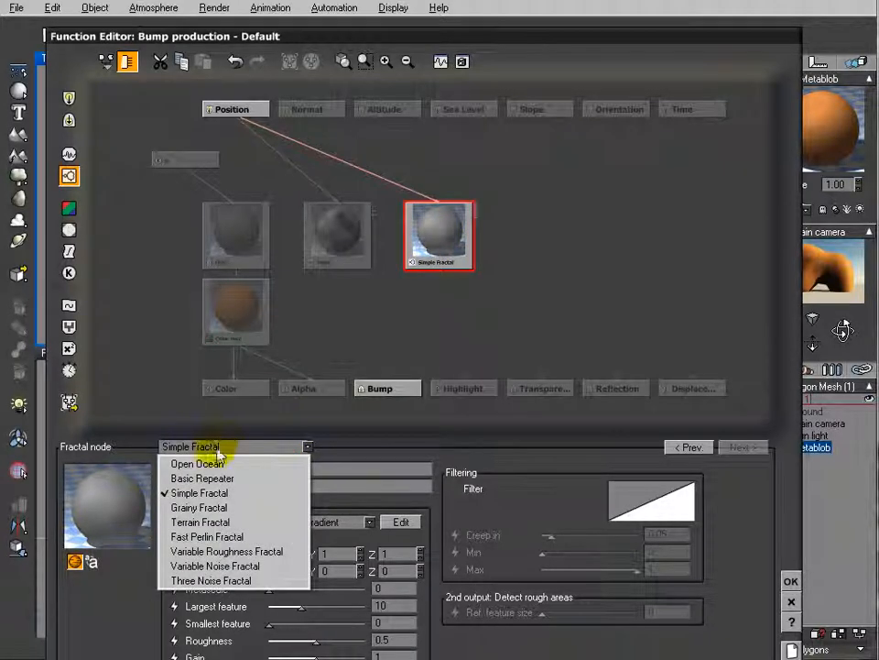
left_click(226, 529)
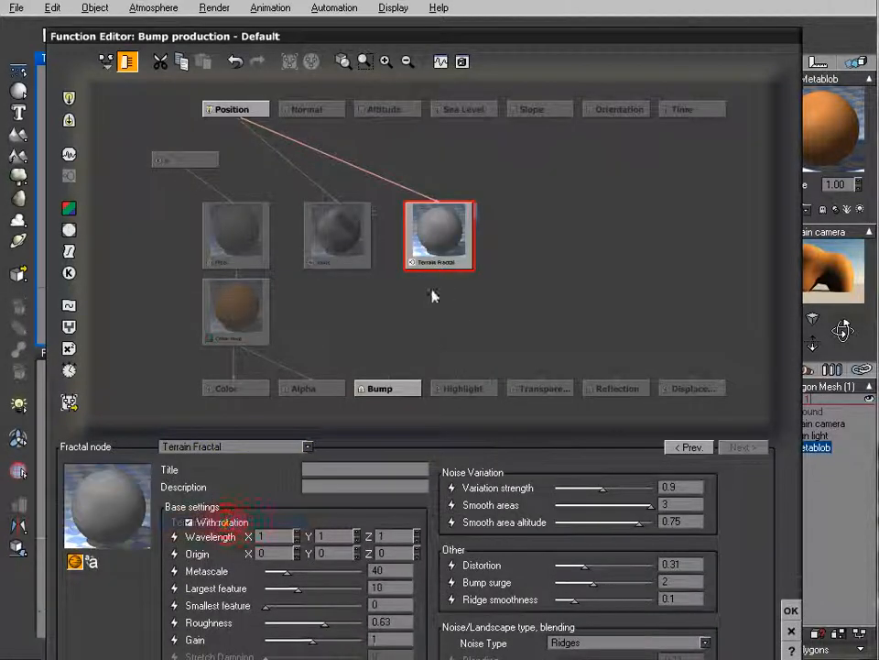
left_click_drag(453, 28, 457, 57)
left_click_drag(458, 6, 458, 3)
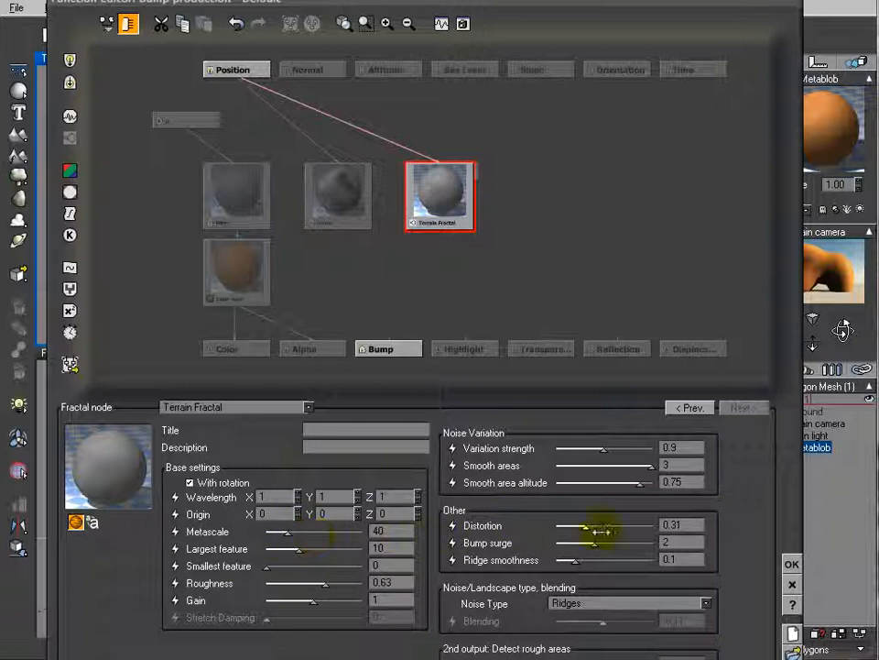
Set the Terrain Fractal's distortion to about 0.87, bump surge about 3, roughness about 0.74, gain about 1.22, and largest feature to 20
left_click_drag(604, 530, 638, 525)
left_click_drag(589, 540, 612, 542)
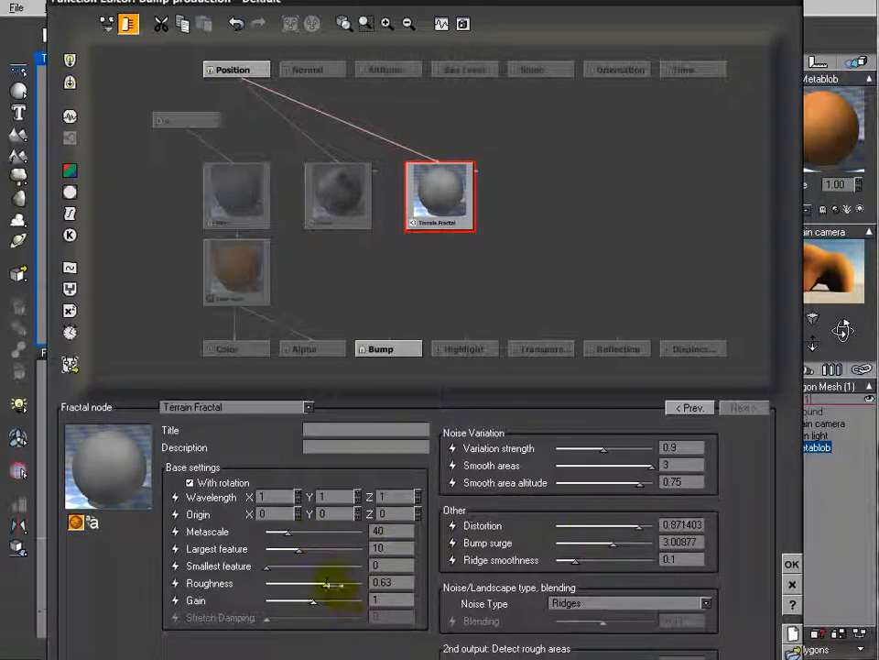
left_click_drag(319, 580, 333, 581)
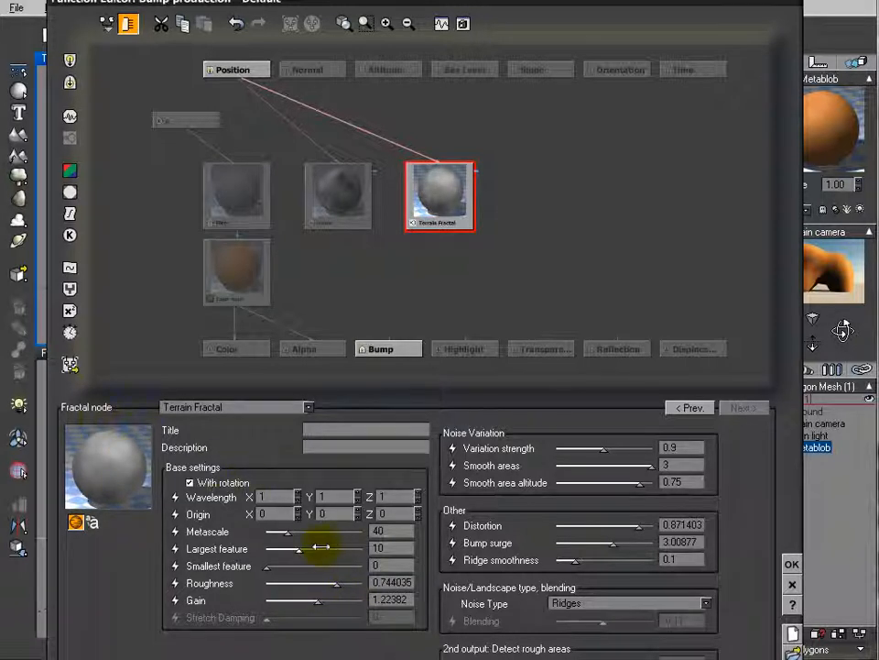
double_click(385, 548)
type("20")
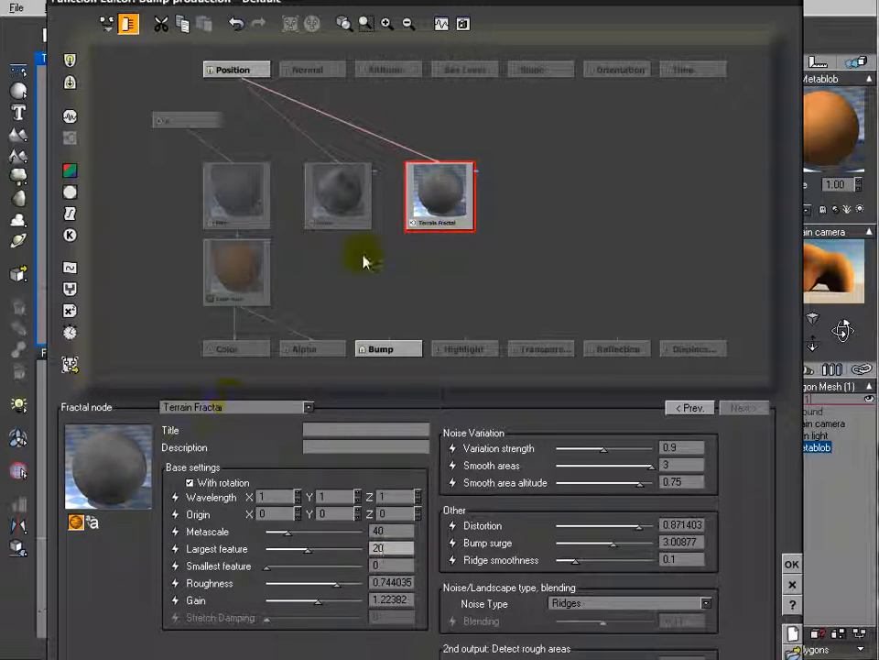
Add a Blender node feeding the Bump output and connect the Value noise and the Terrain Fractal's Altitude output to it
left_click(390, 350)
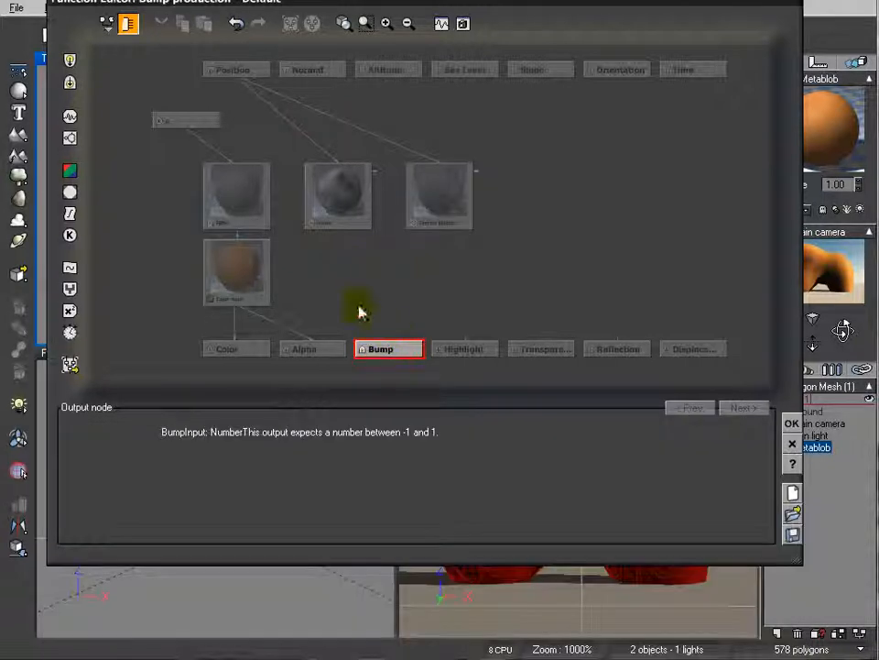
left_click(70, 288)
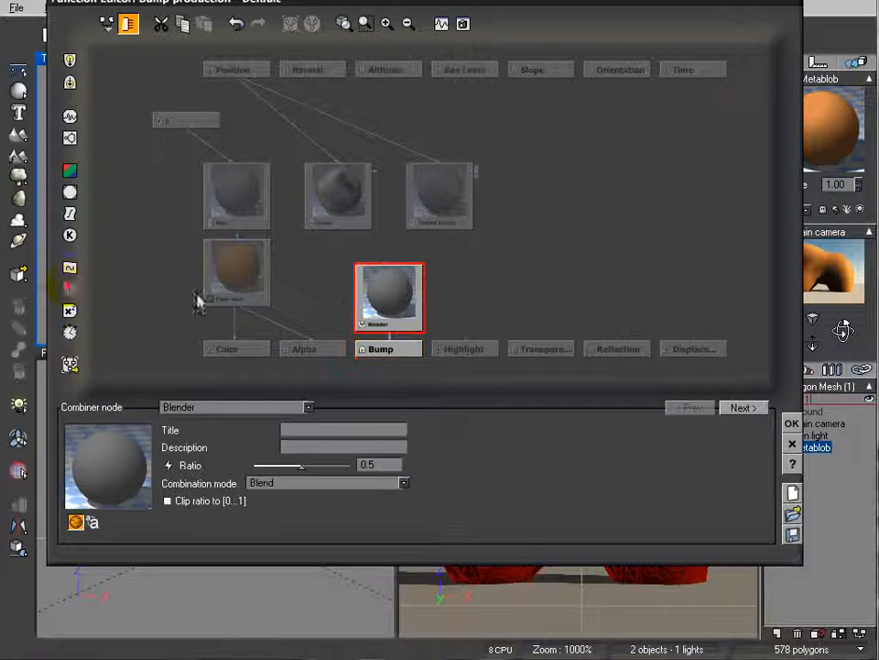
left_click_drag(388, 265, 339, 231)
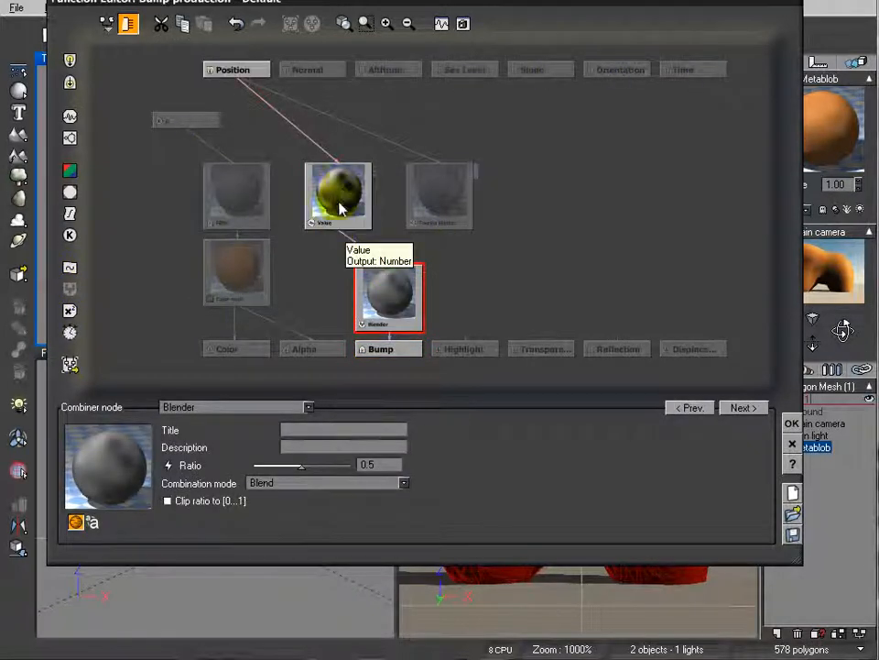
left_click_drag(396, 263, 443, 231)
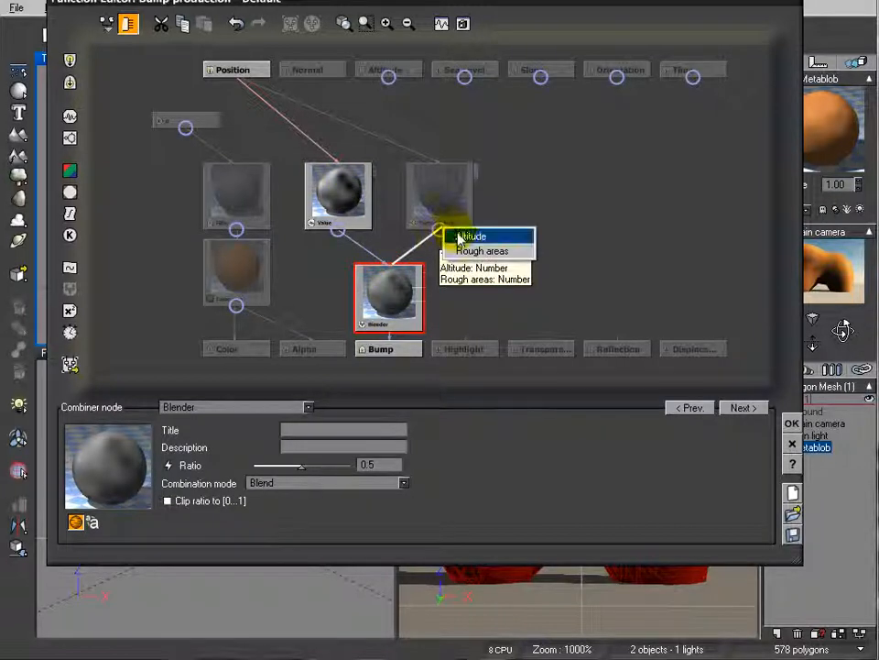
left_click(459, 236)
Set the Value noise node's scale to about 12.17 and move the Terrain Fractal node slightly higher in the graph
left_click(344, 191)
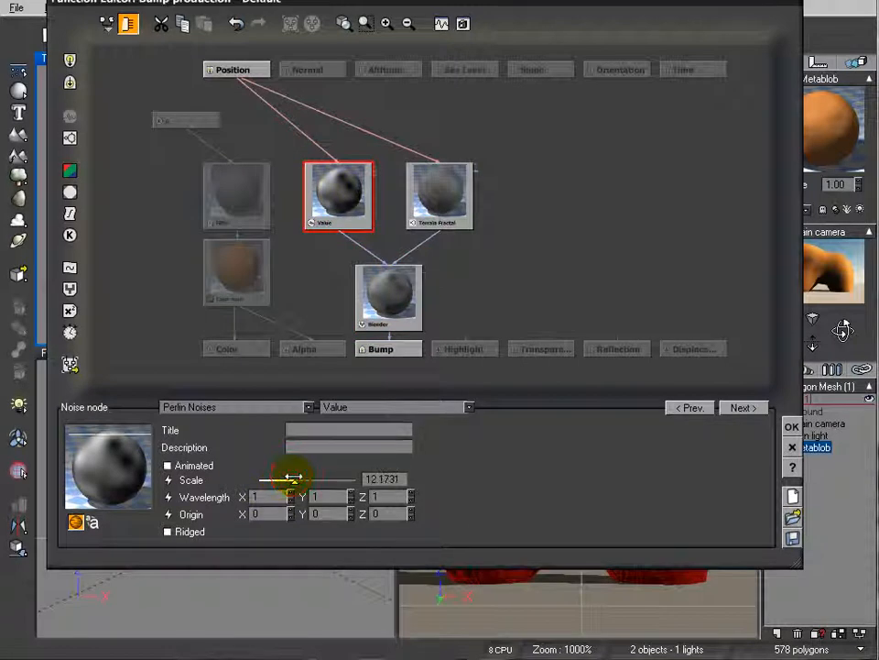
left_click(436, 197)
left_click_drag(437, 197, 436, 171)
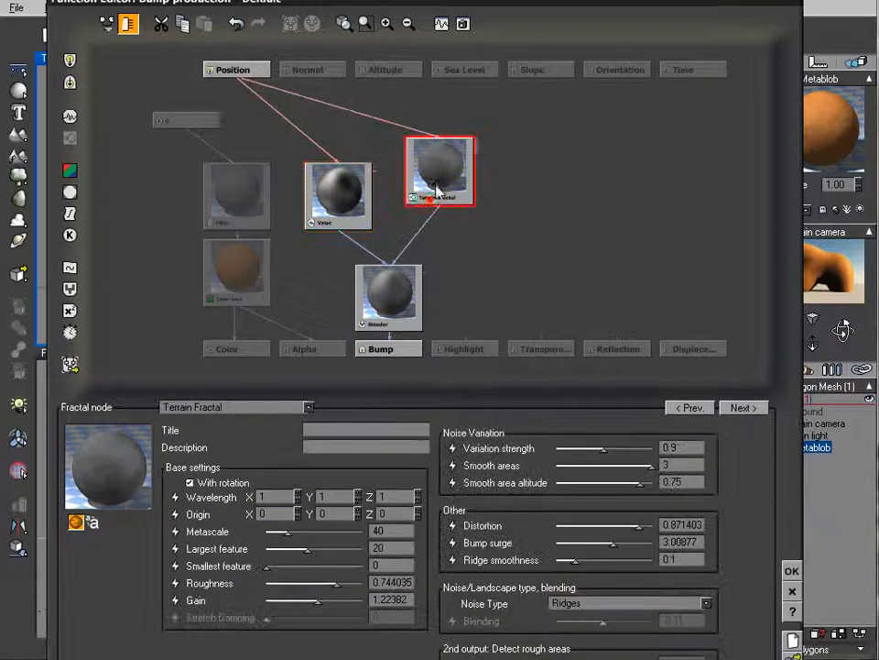
Insert a filter node between the Terrain Fractal and the Blender, offset it to the right, and change its type to Opposite (-X)
left_click(422, 234)
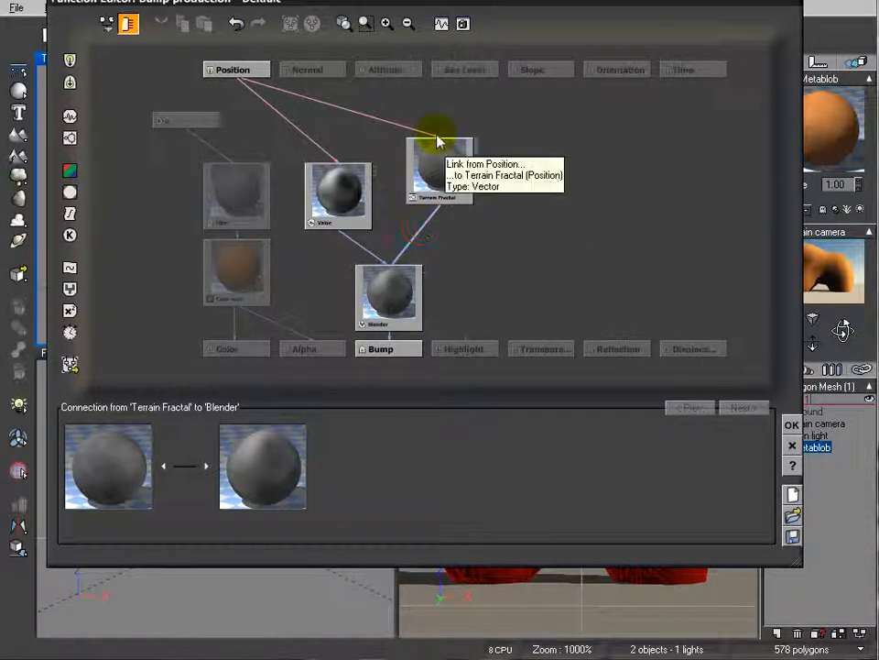
left_click(70, 213)
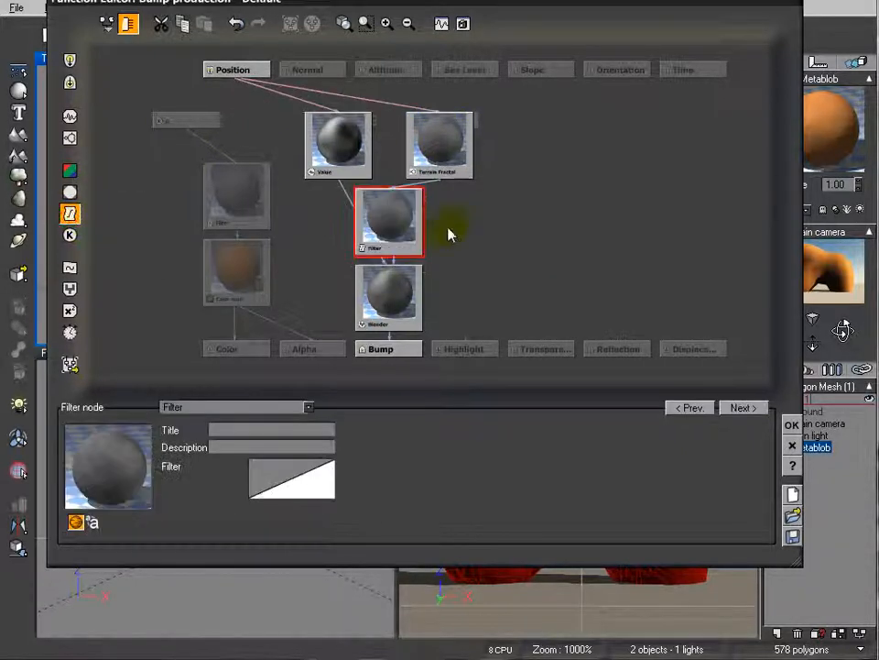
left_click_drag(408, 213, 437, 219)
left_click(309, 407)
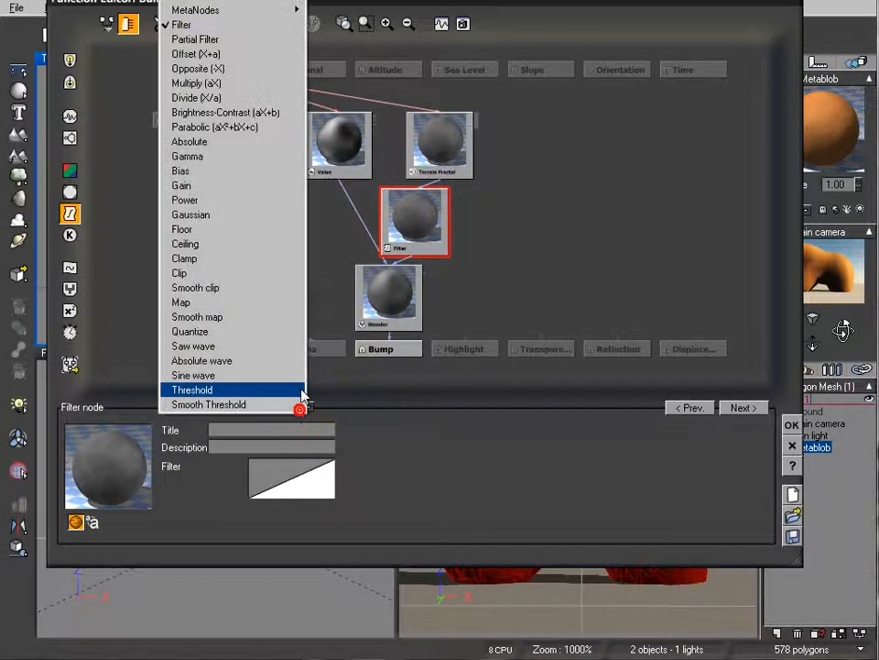
left_click(232, 70)
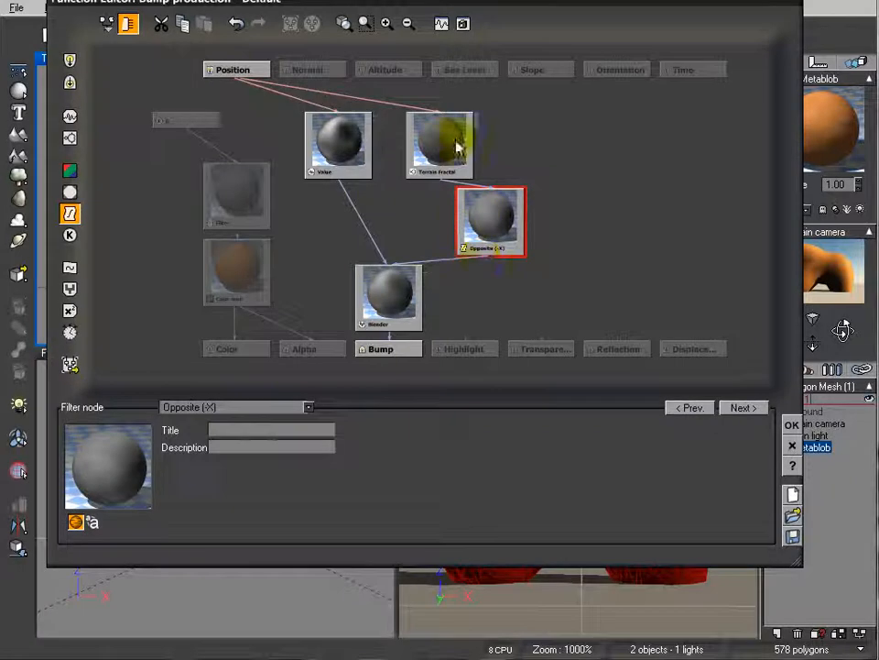
Space out the Terrain Fractal and Value noise nodes and set the Blender node's ratio to about 0.456
left_click_drag(444, 139, 469, 142)
left_click_drag(319, 151, 319, 177)
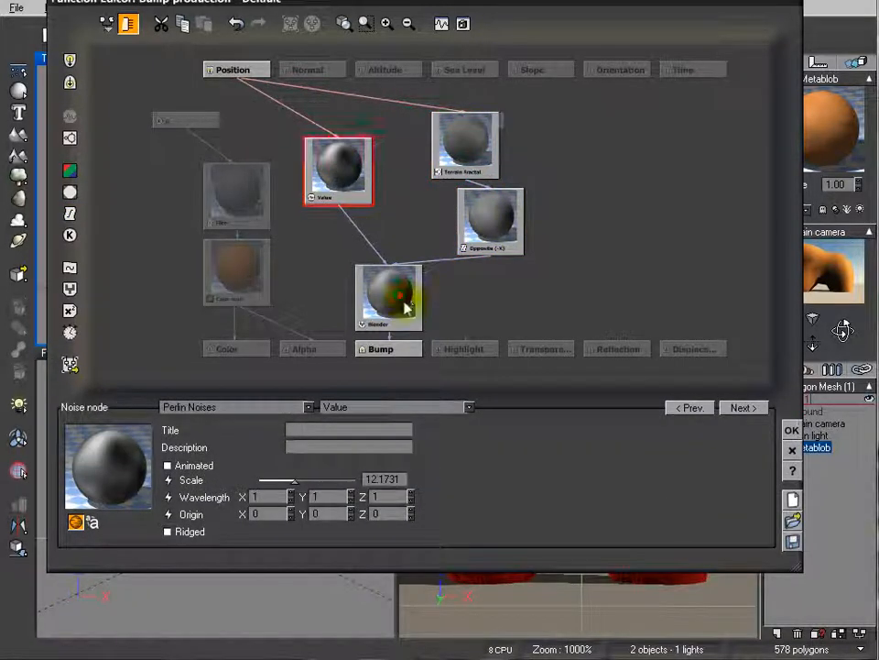
left_click(392, 295)
left_click_drag(333, 458, 330, 464)
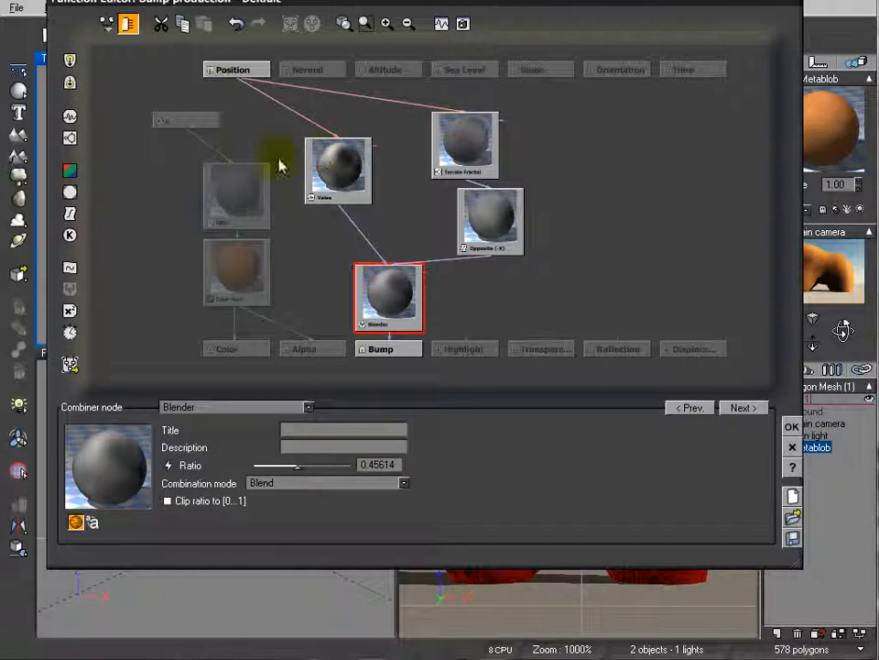
Replace the constant number input of the color map's filter with the Value noise output and accept the function graph
left_click(197, 120)
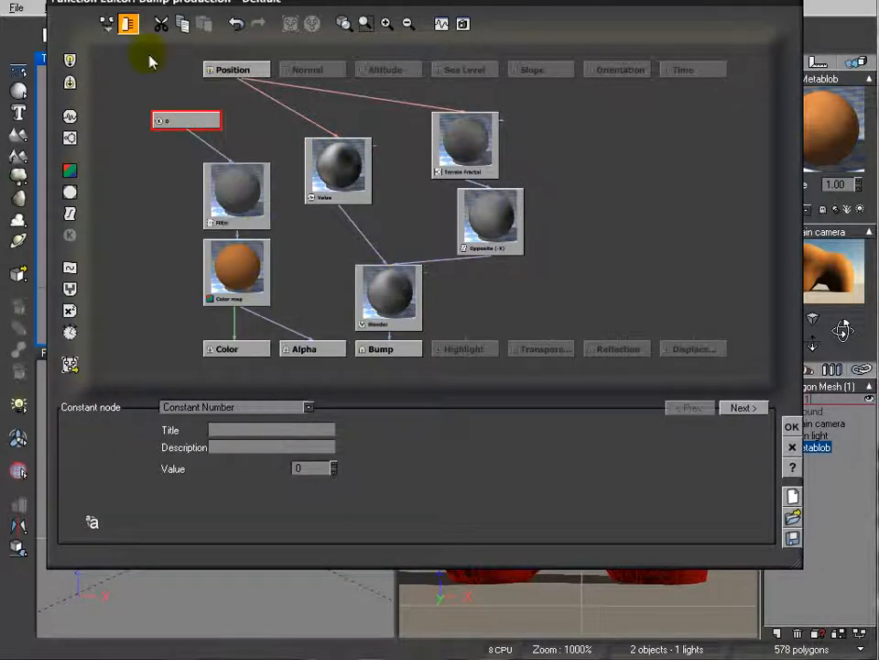
key("Delete")
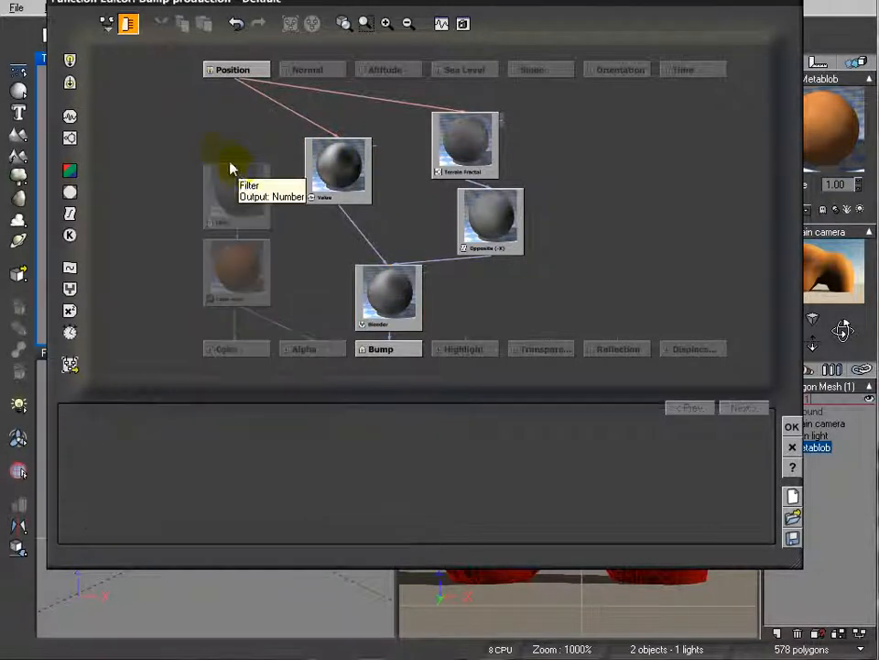
left_click_drag(235, 159, 338, 203)
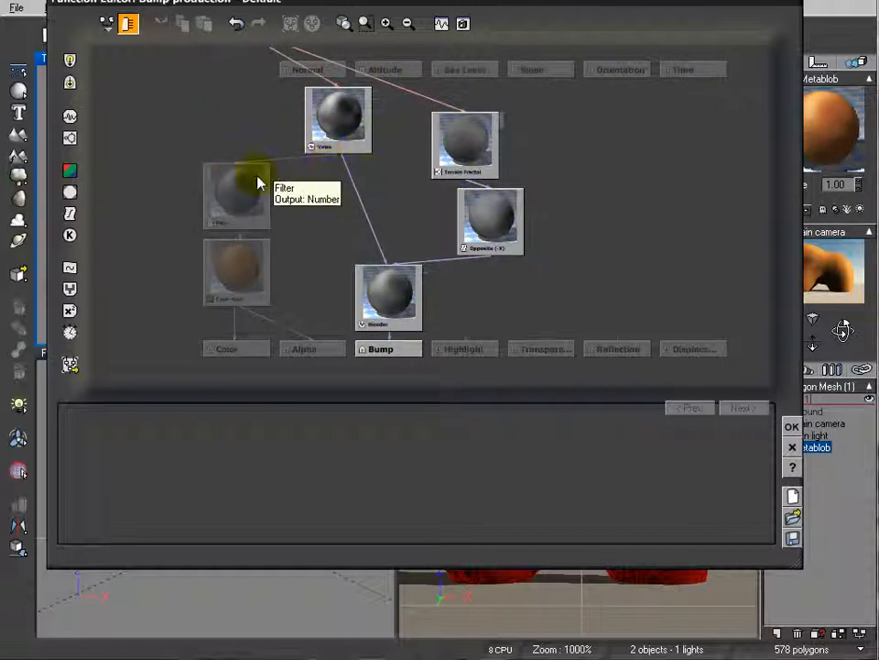
left_click(263, 271)
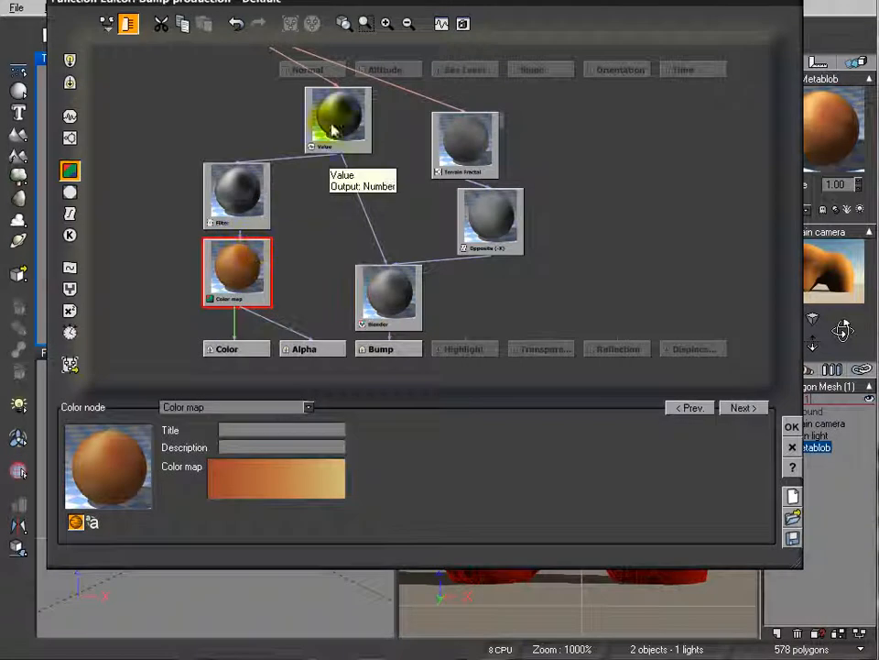
left_click(793, 429)
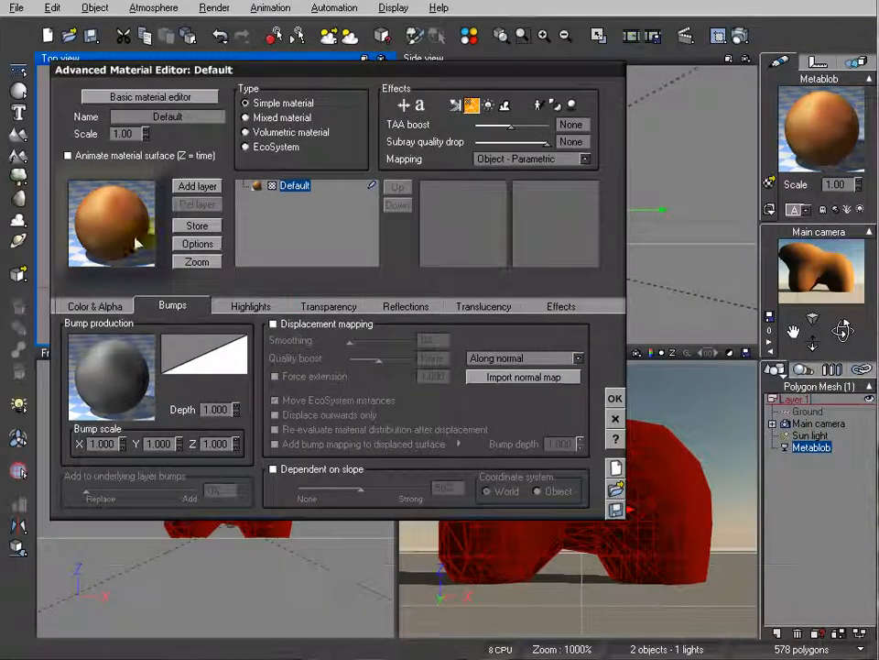
Enable displacement mapping for the Default material and set its depth to 3
left_click(273, 324)
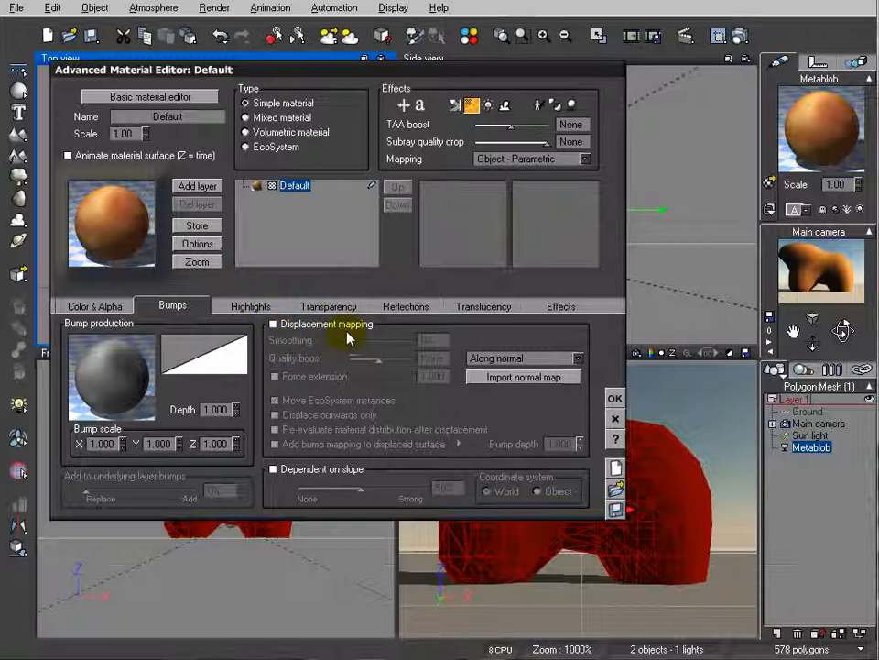
left_click(311, 327)
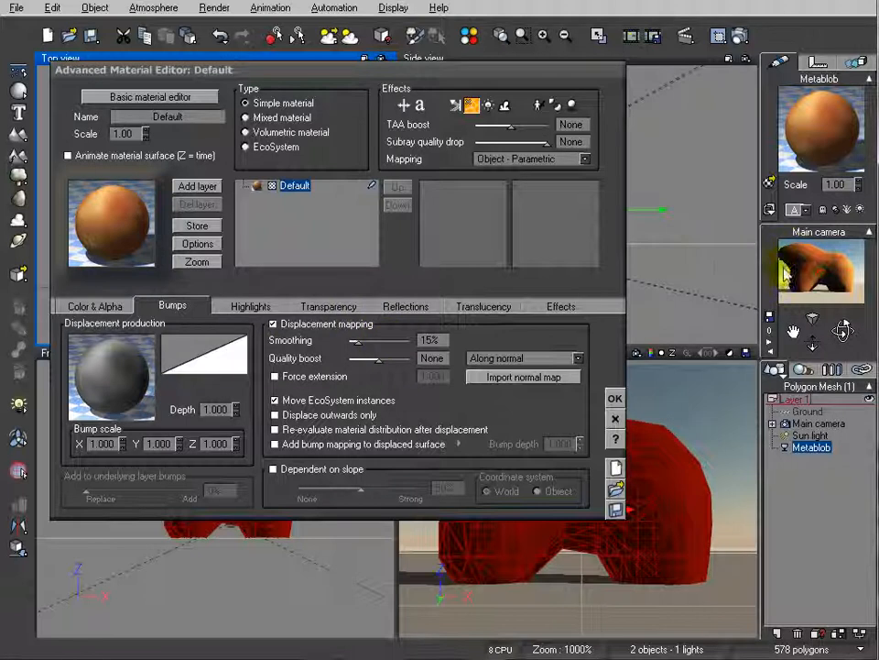
left_click(235, 407)
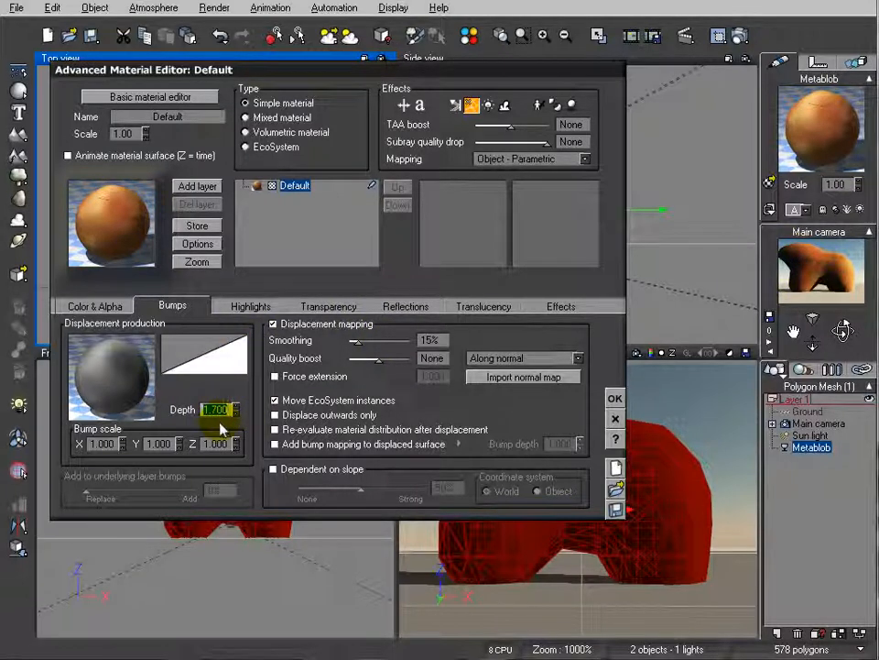
type("3")
key("Return")
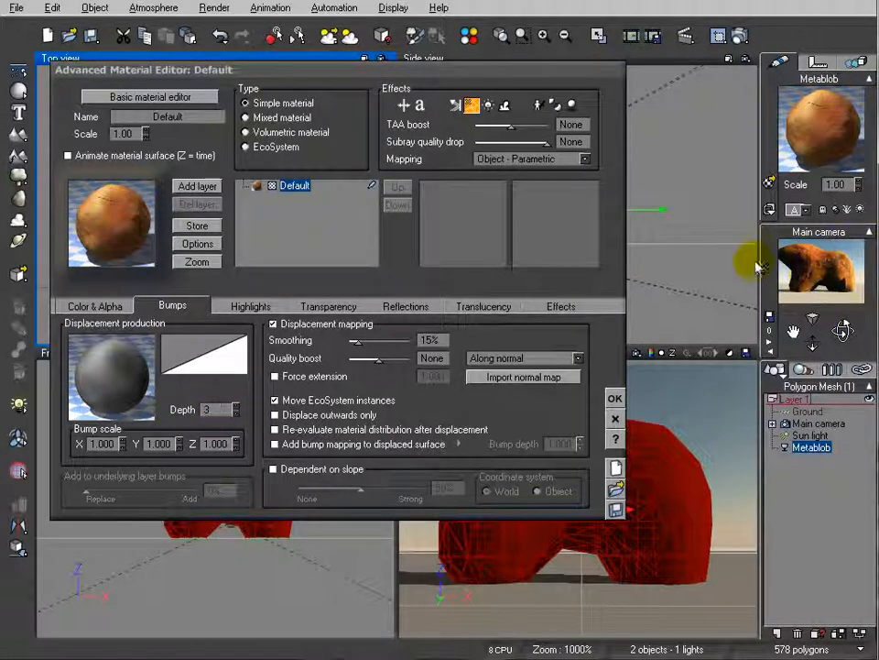
Render the main camera view and shift the render window slightly to examine the displaced rock surface
left_click(738, 37)
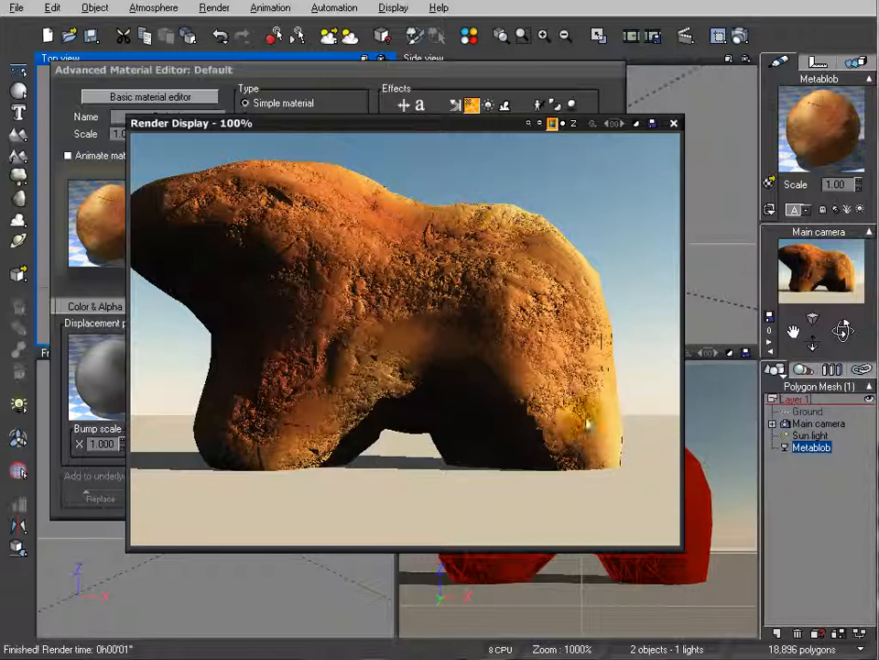
left_click_drag(478, 128, 449, 146)
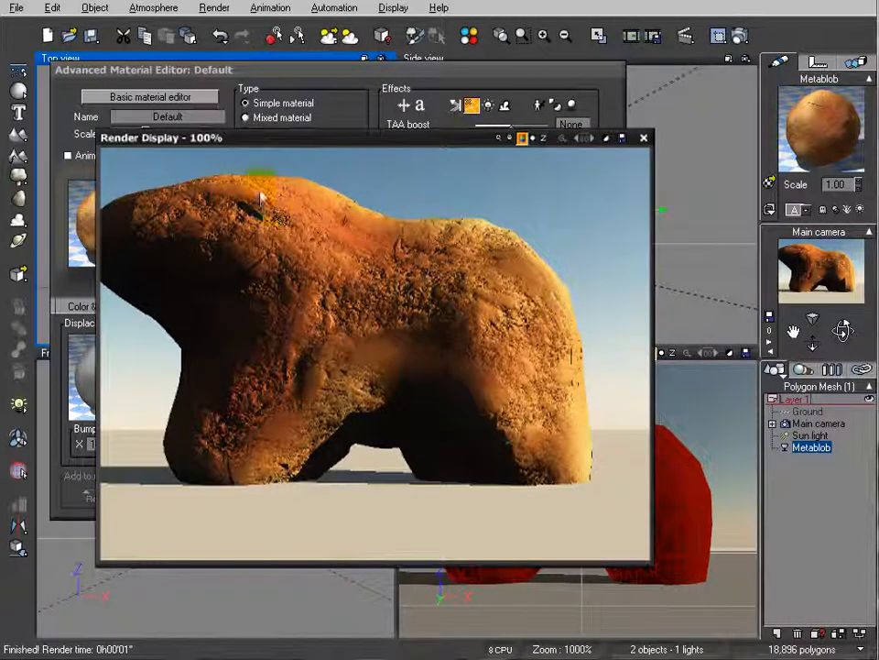